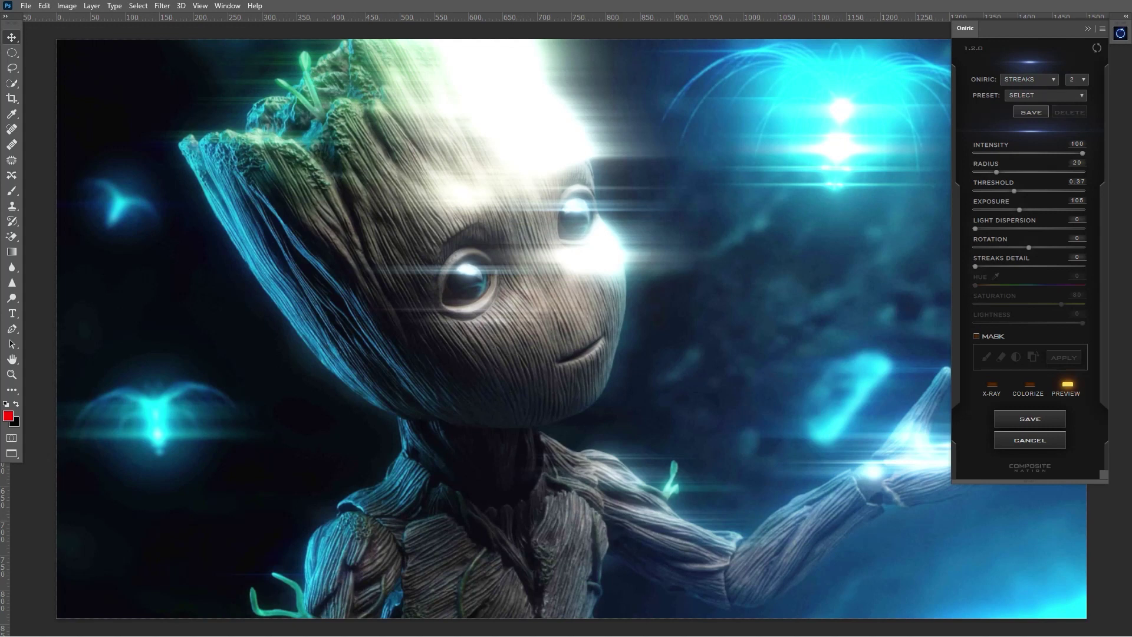
Start saving the Groot glow as an Oniric element.
{"action": "left_click", "coordinate": [1029, 418]}
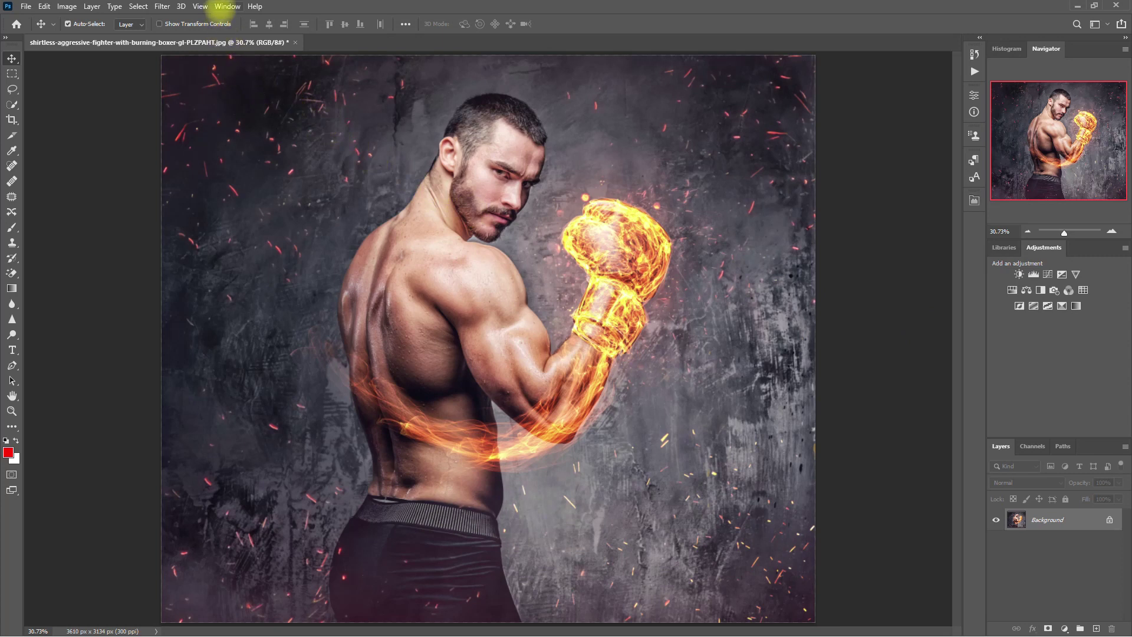
Open the Oniric extension and generate a Diffuse glow on the boxer photo (Intensity 100, Radius 20, Threshold 0.25).
{"action": "left_click", "coordinate": [227, 7]}
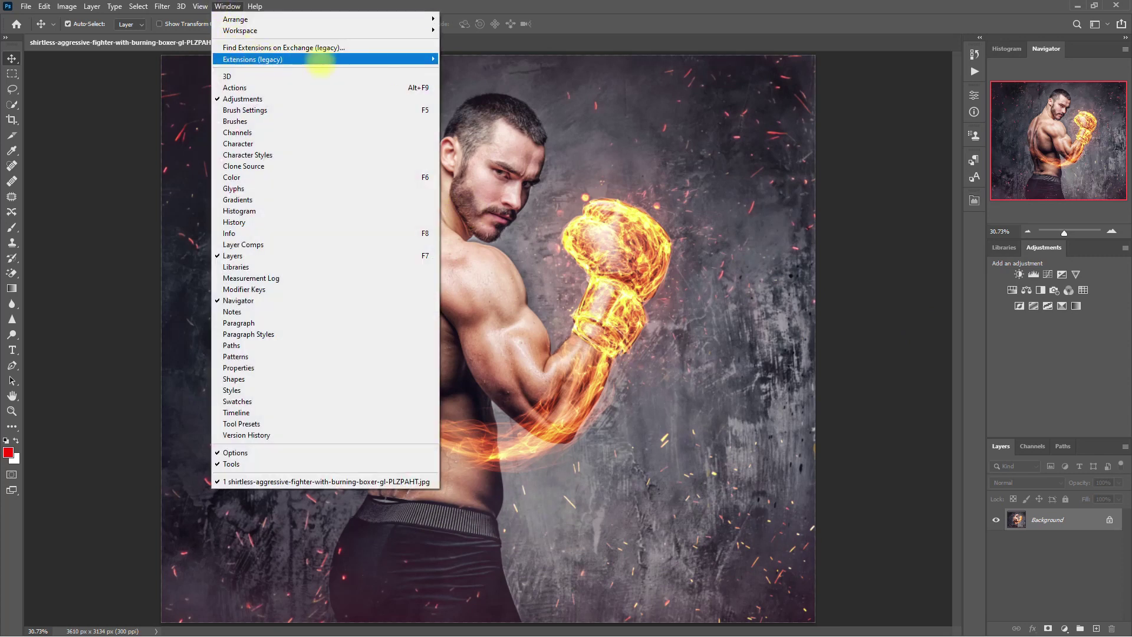
{"action": "mouse_move", "coordinate": [339, 60]}
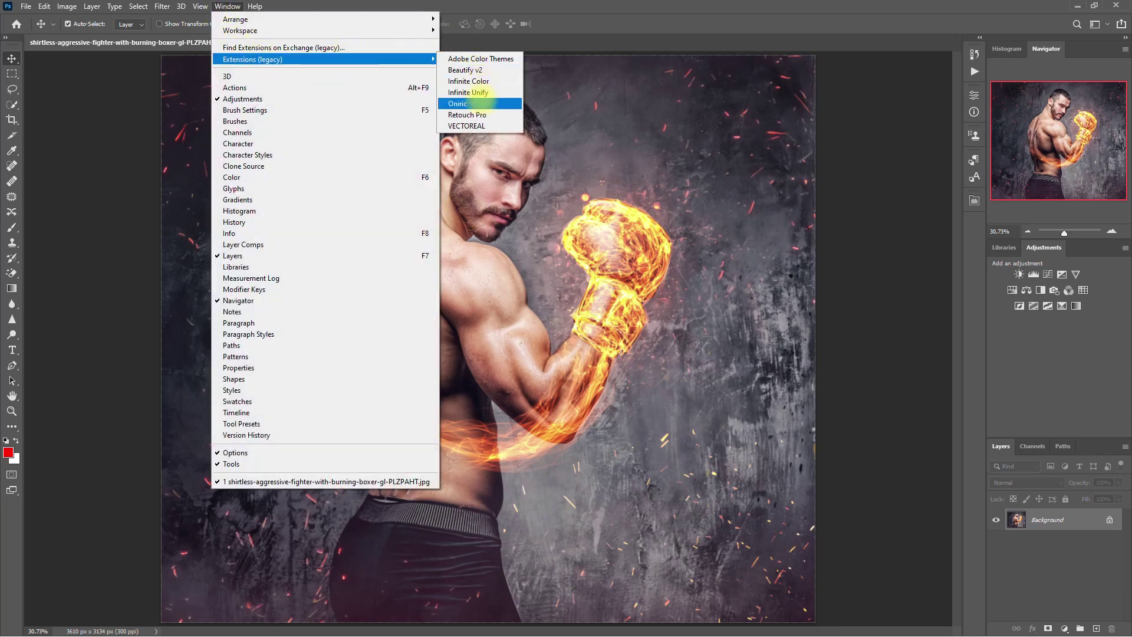
{"action": "left_click", "coordinate": [481, 102]}
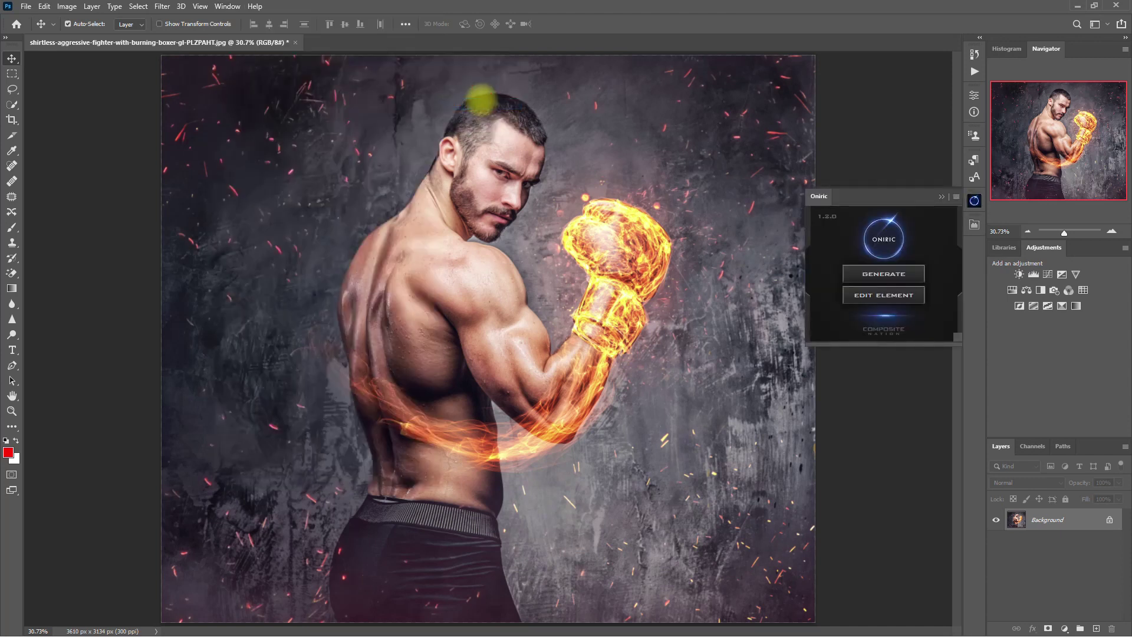
{"action": "left_click", "coordinate": [906, 273]}
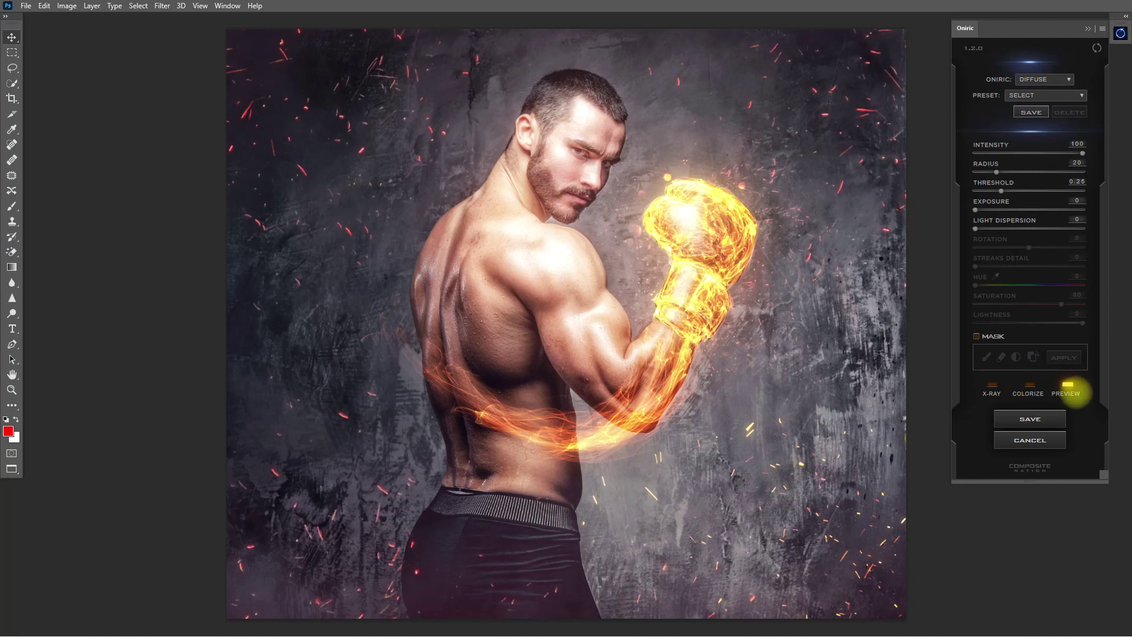
{"action": "left_click", "coordinate": [1067, 389]}
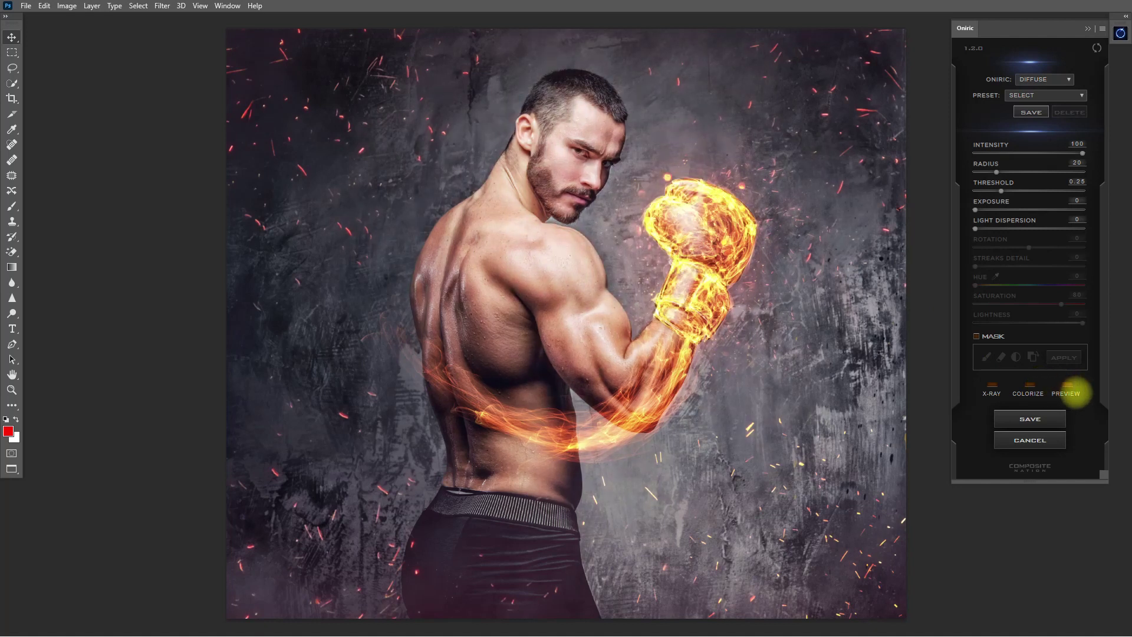
{"action": "left_click", "coordinate": [1074, 392]}
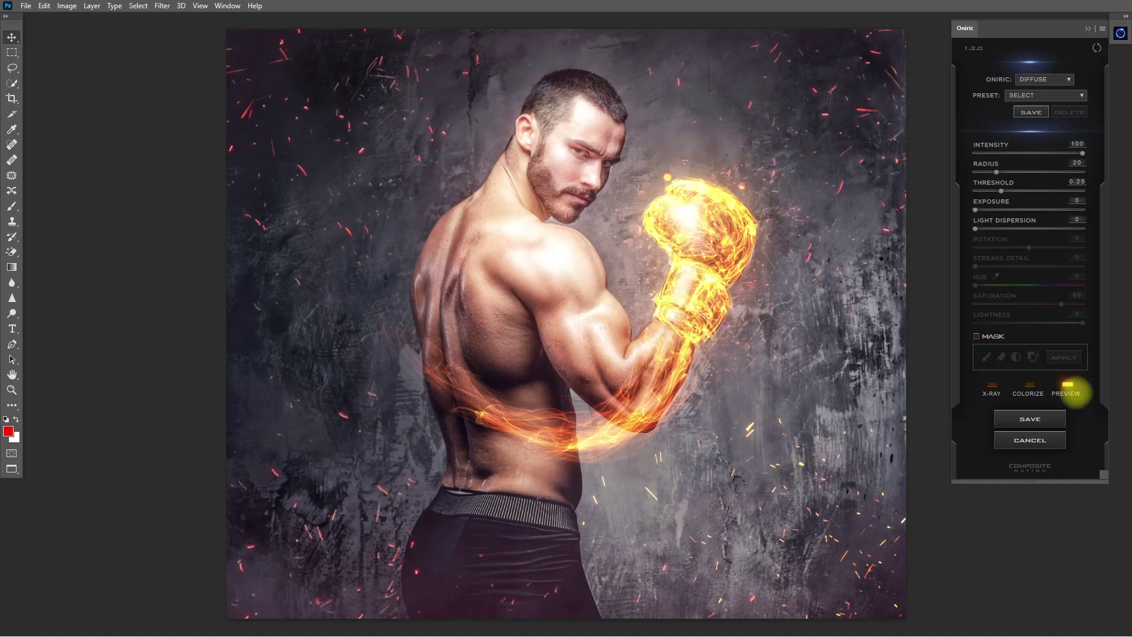
{"action": "left_click", "coordinate": [1074, 392]}
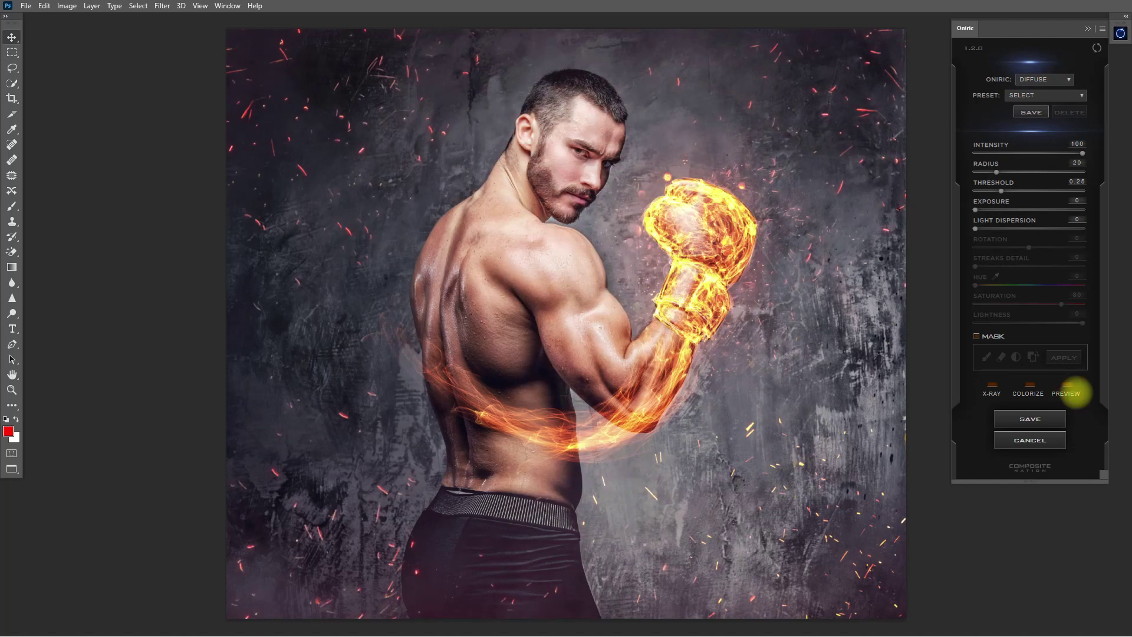
{"action": "left_click", "coordinate": [1074, 392]}
{"action": "left_click", "coordinate": [1074, 392]}
{"action": "left_click", "coordinate": [1074, 392]}
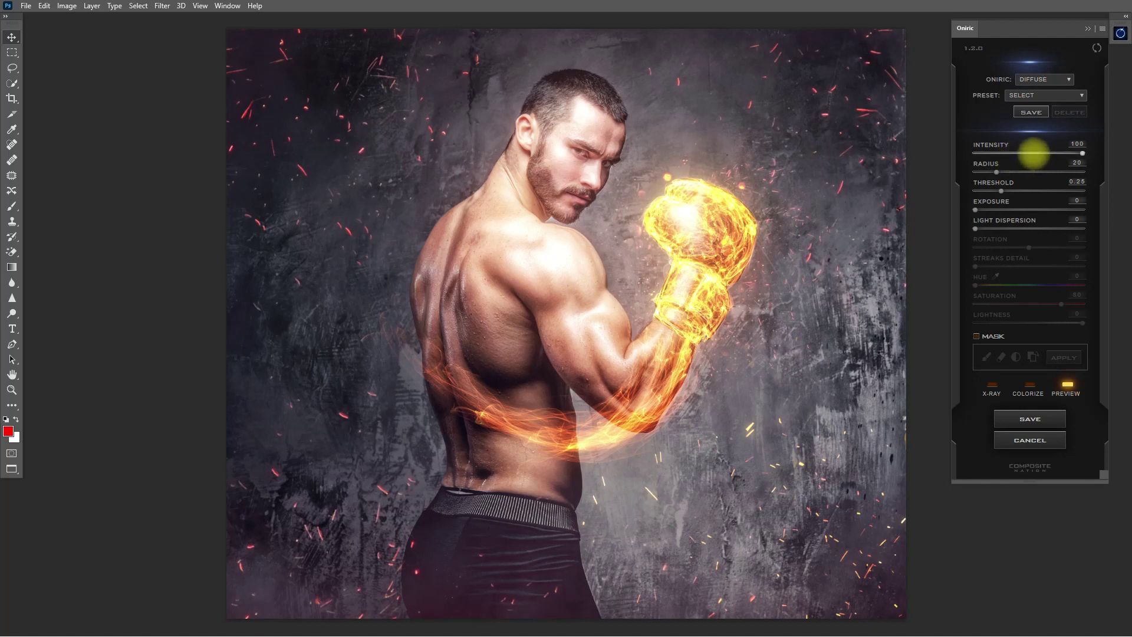
{"action": "left_click", "coordinate": [1032, 153]}
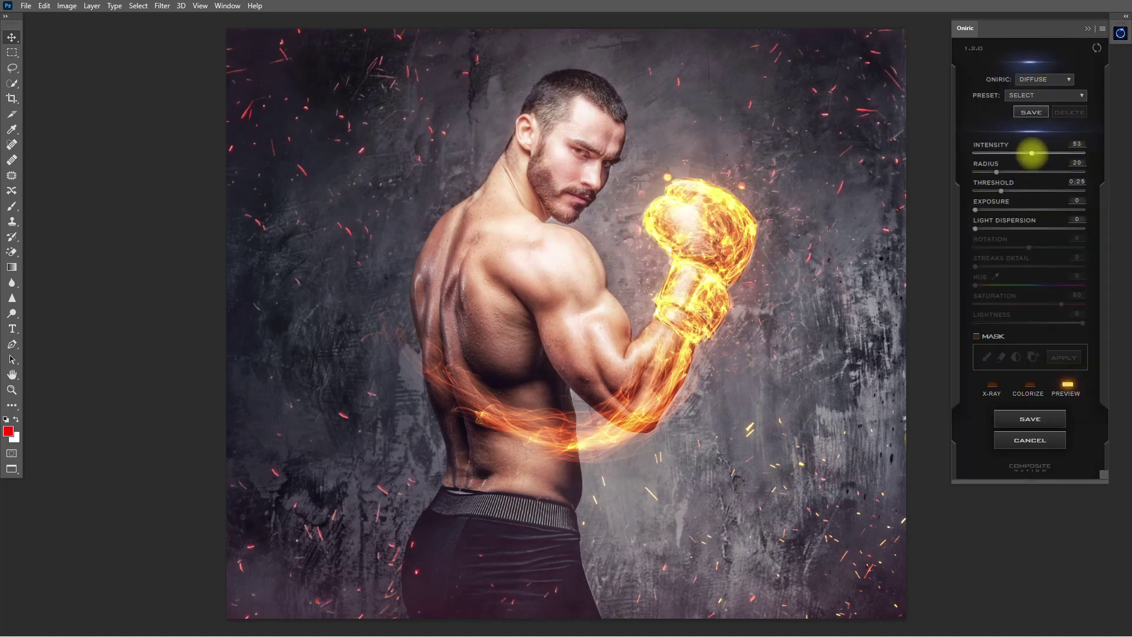
{"action": "left_click", "coordinate": [1032, 152]}
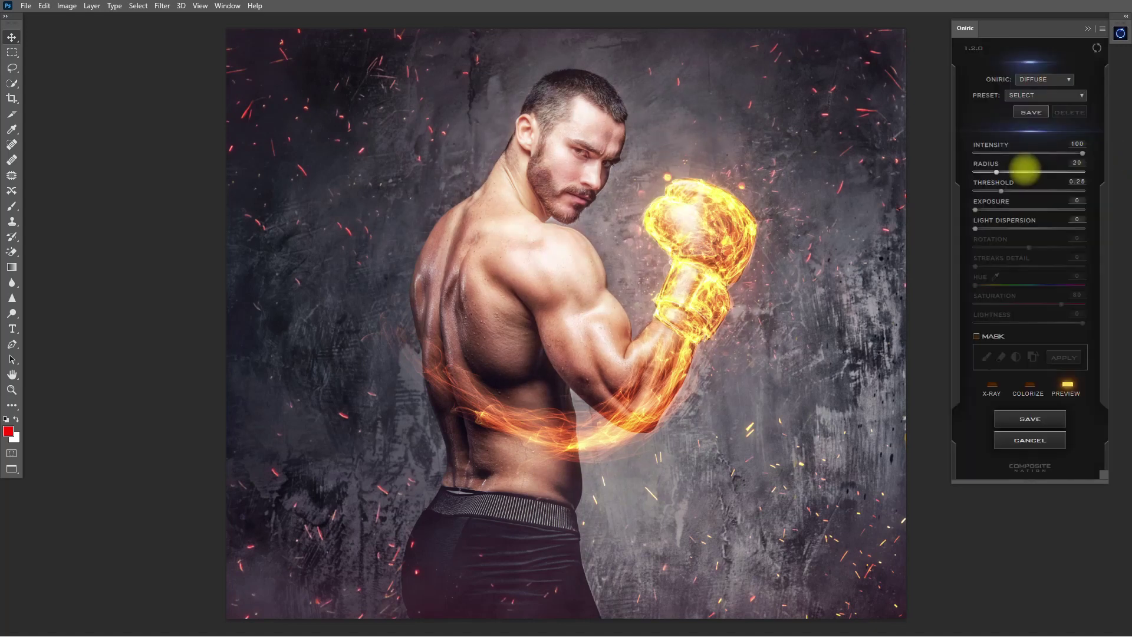
{"action": "left_click", "coordinate": [1026, 171]}
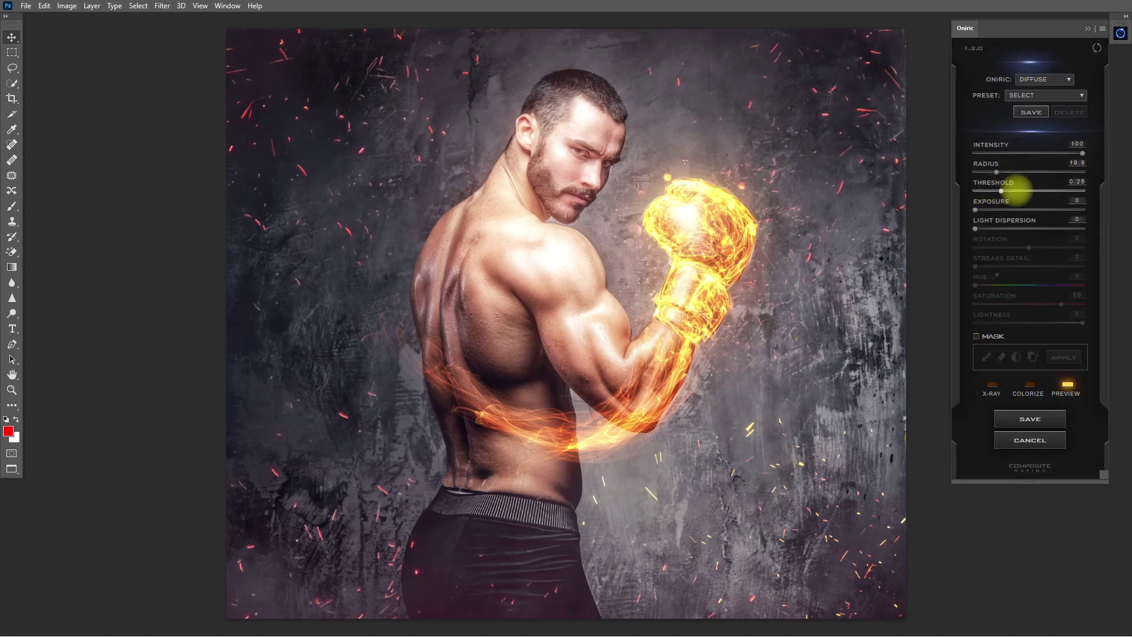
{"action": "left_click", "coordinate": [1005, 188]}
{"action": "left_click", "coordinate": [987, 210]}
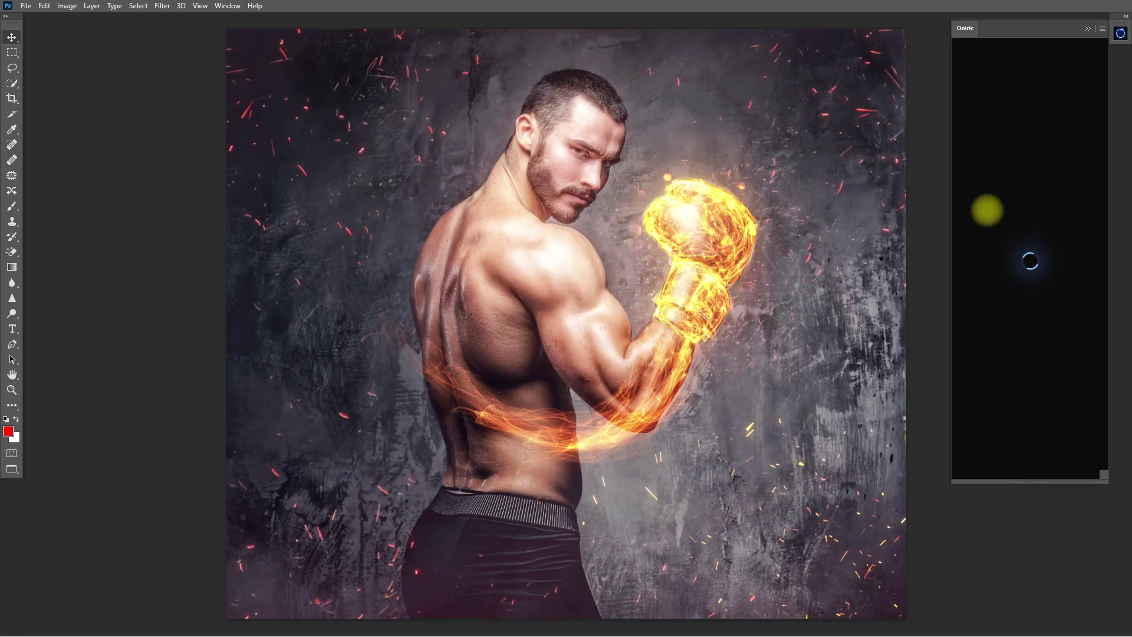
{"action": "left_click", "coordinate": [1017, 228]}
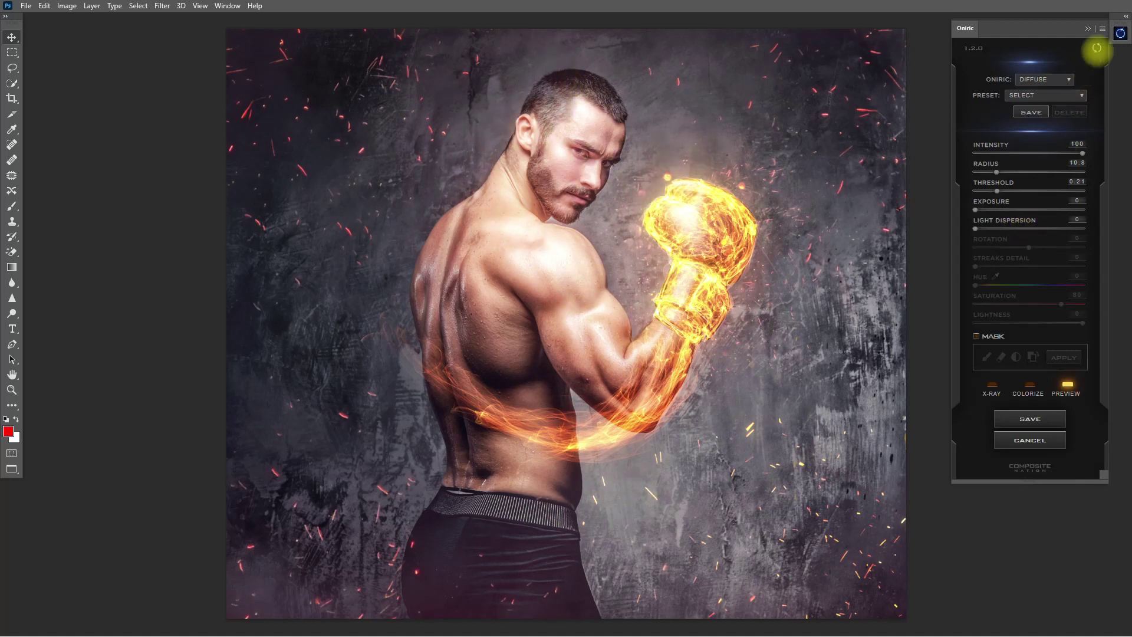
{"action": "left_click", "coordinate": [1097, 48]}
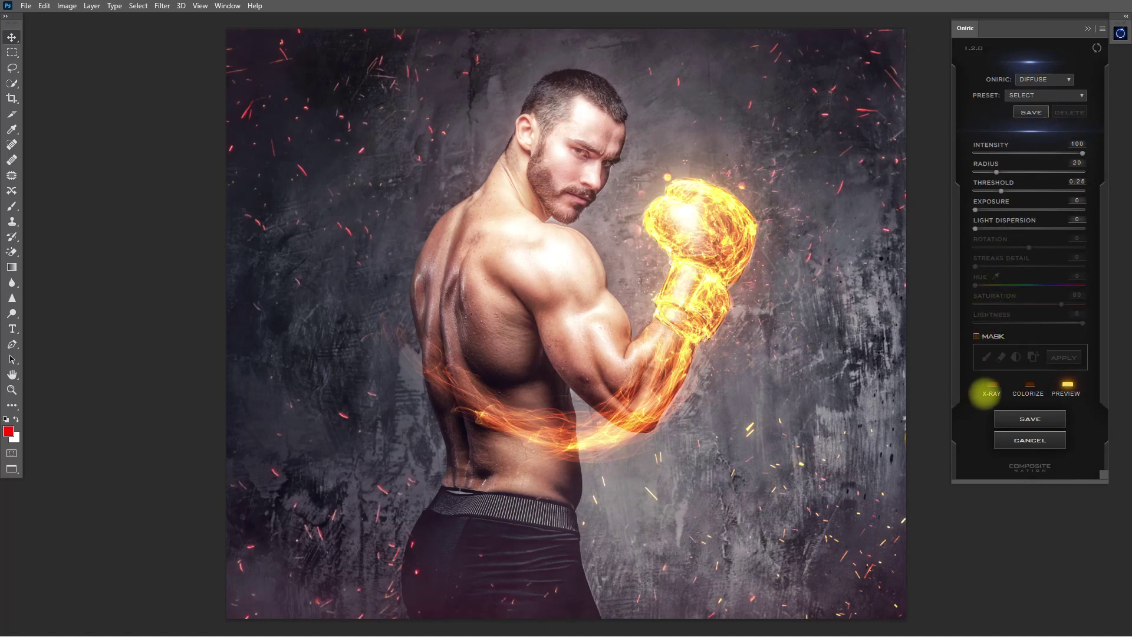
{"action": "left_click", "coordinate": [992, 392]}
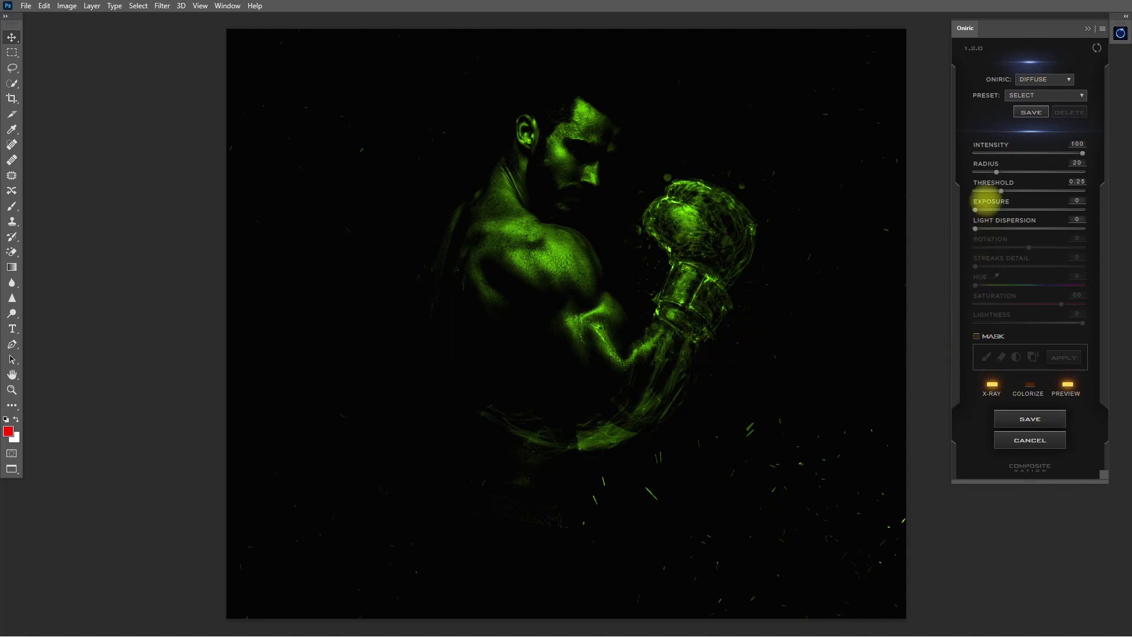
{"action": "left_click", "coordinate": [985, 191]}
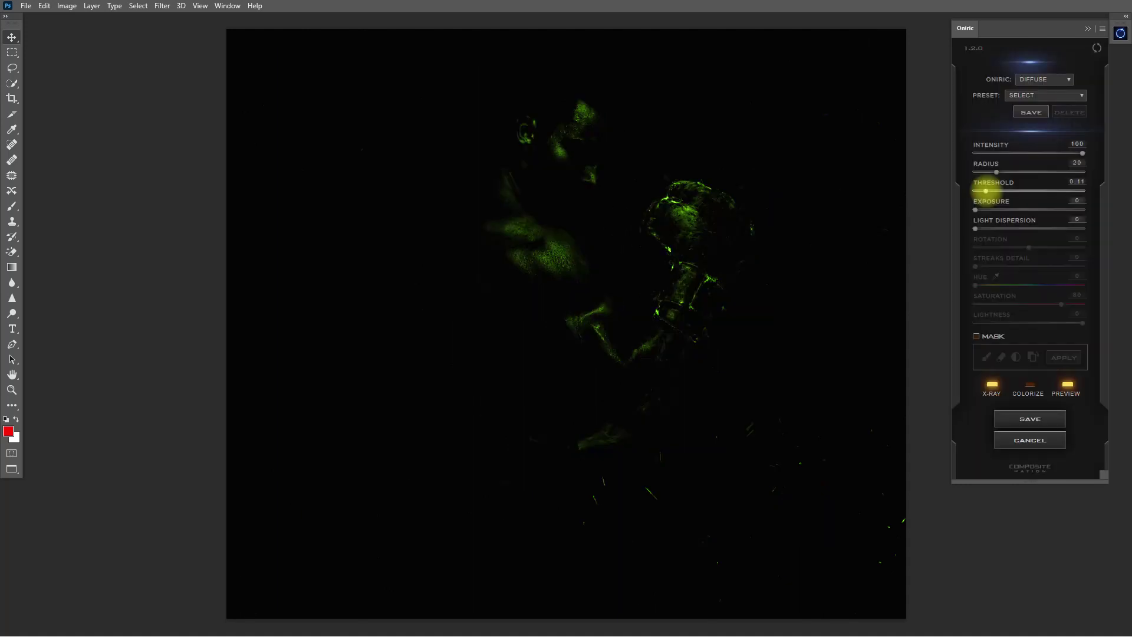
{"action": "left_click", "coordinate": [1044, 191]}
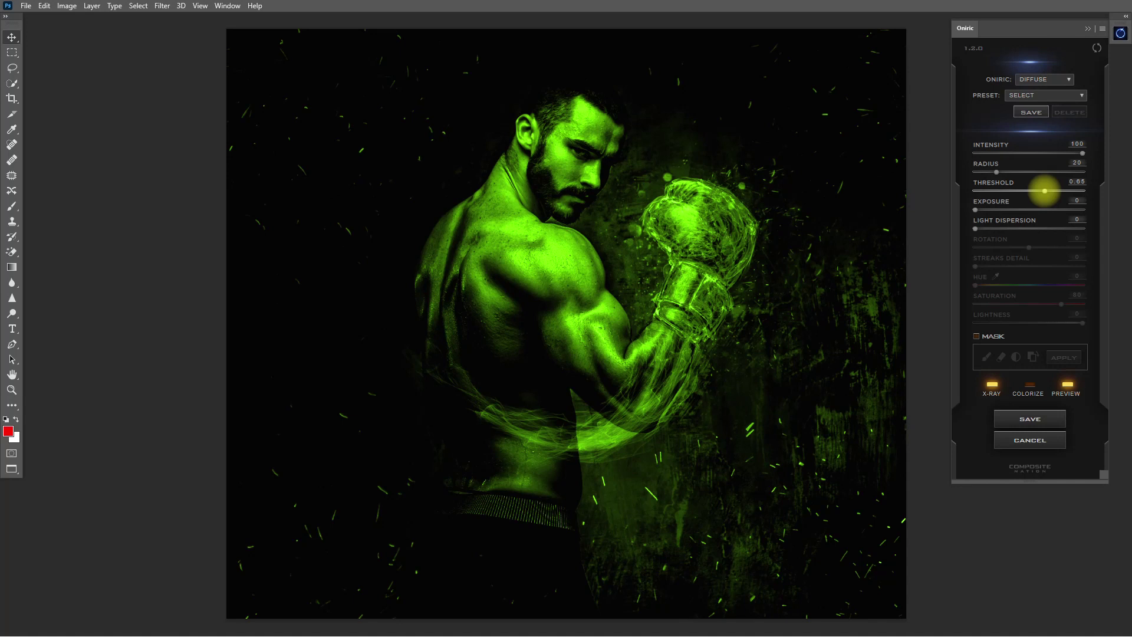
{"action": "left_click", "coordinate": [1097, 47]}
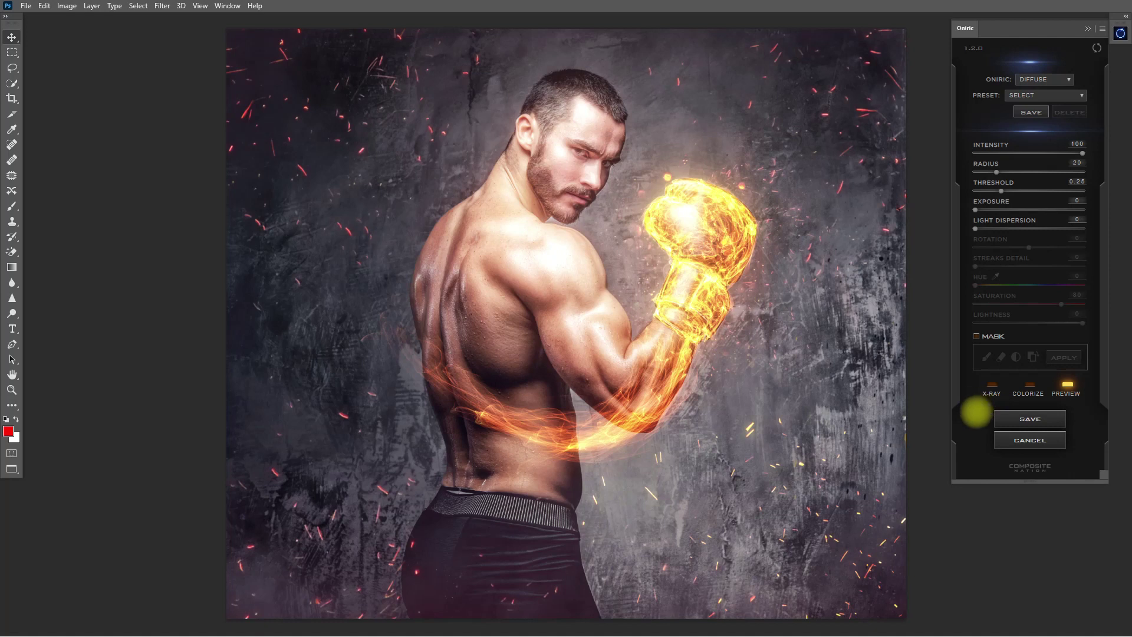
Save the boxer glow as a Screen layer named Oniric_Element - Boxer.
{"action": "left_click", "coordinate": [1061, 418]}
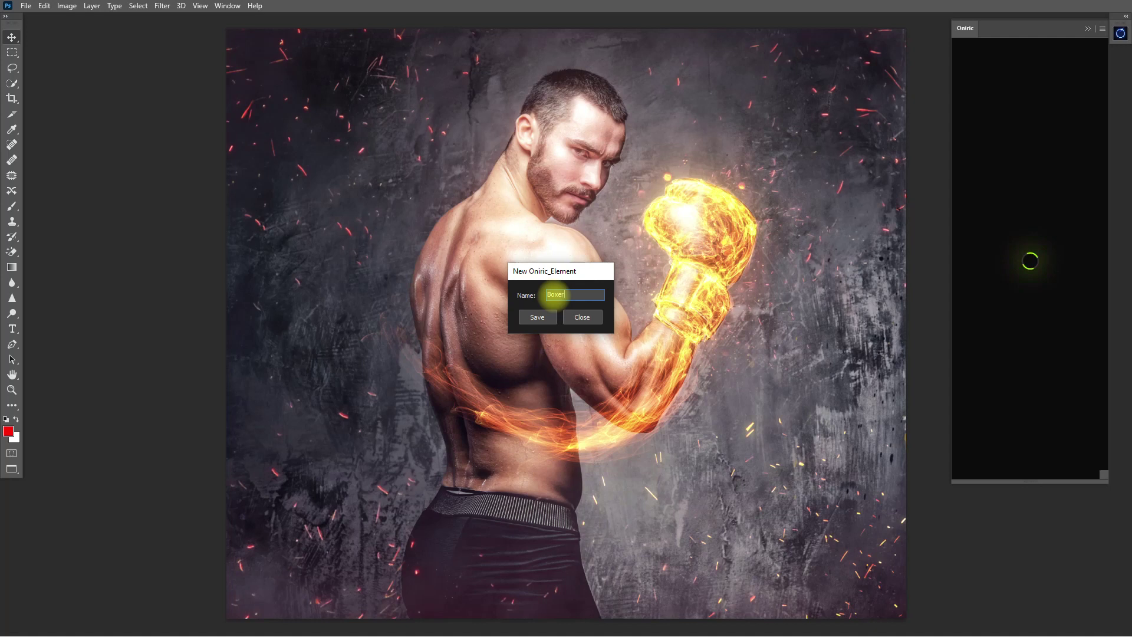
{"action": "left_click", "coordinate": [554, 295]}
{"action": "type", "text": "Boxer"}
{"action": "left_click", "coordinate": [546, 317]}
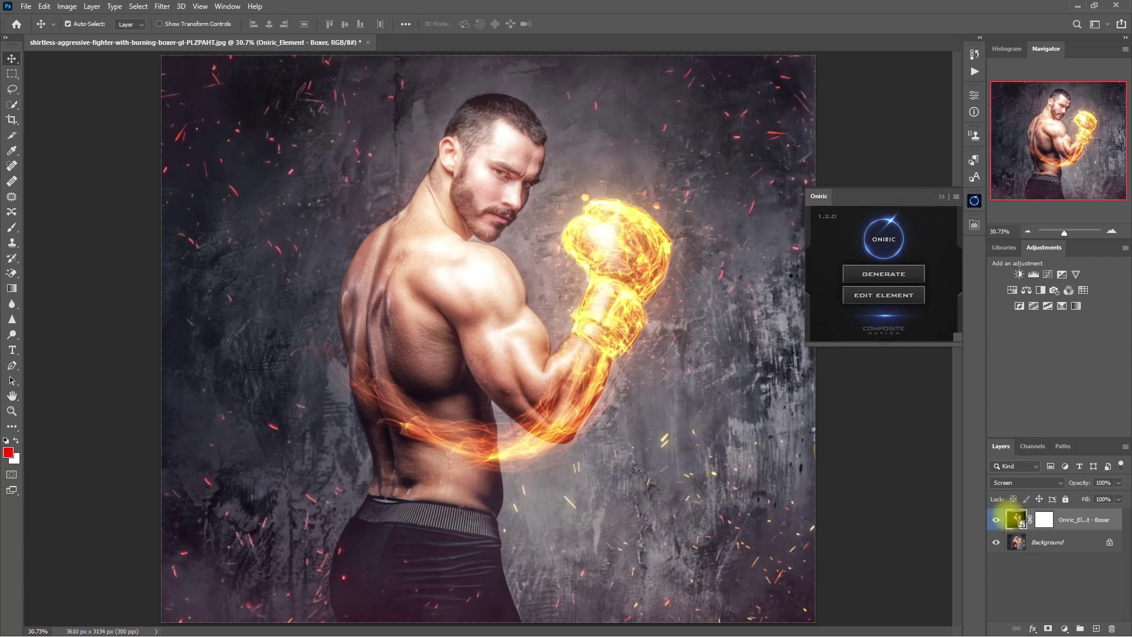
Toggle the boxer glow layer off and on to compare, then fit the image on screen.
{"action": "left_click", "coordinate": [995, 519]}
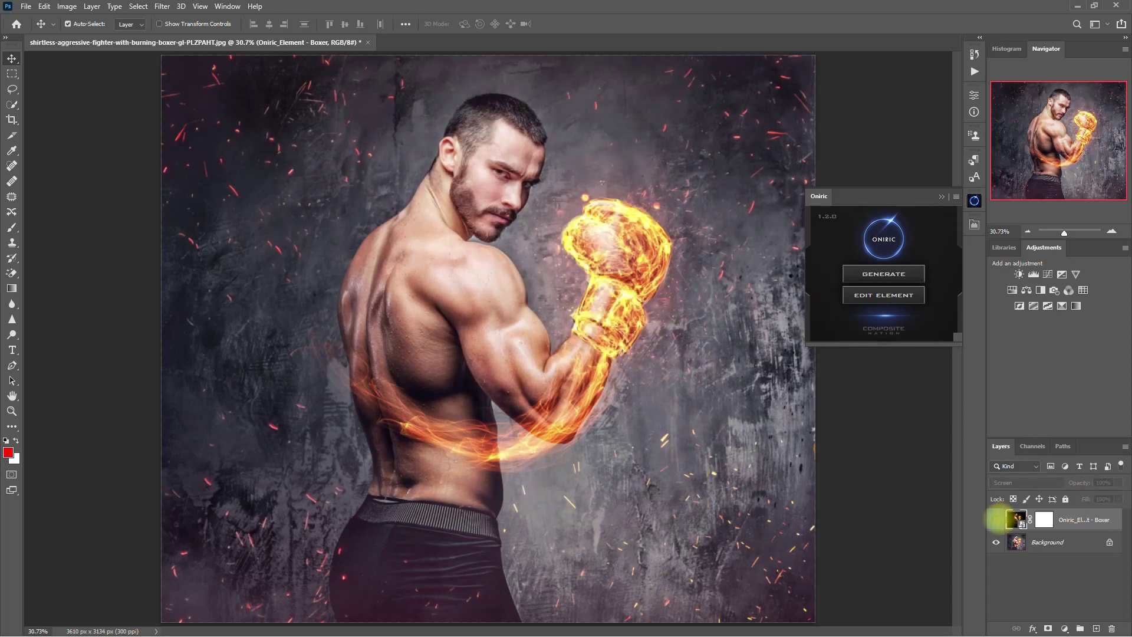
{"action": "left_click", "coordinate": [995, 518]}
{"action": "scroll", "coordinate": [557, 266], "scroll_direction": "up", "scroll_amount": 2}
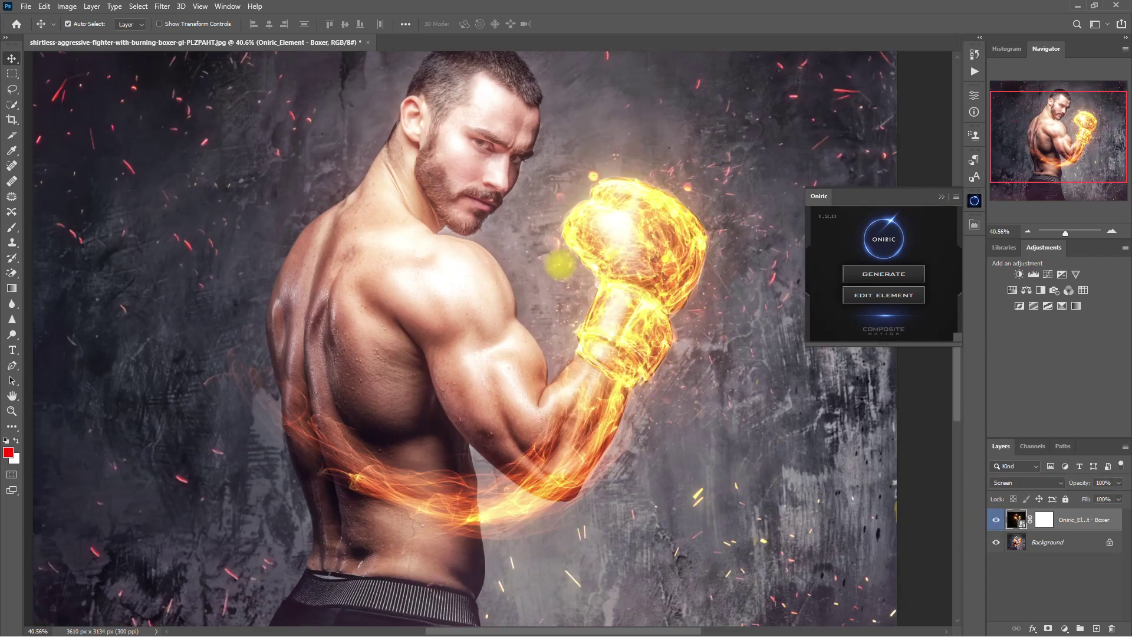
{"action": "left_click_drag", "start_coordinate": [557, 266], "coordinate": [606, 329]}
{"action": "left_click", "coordinate": [995, 518]}
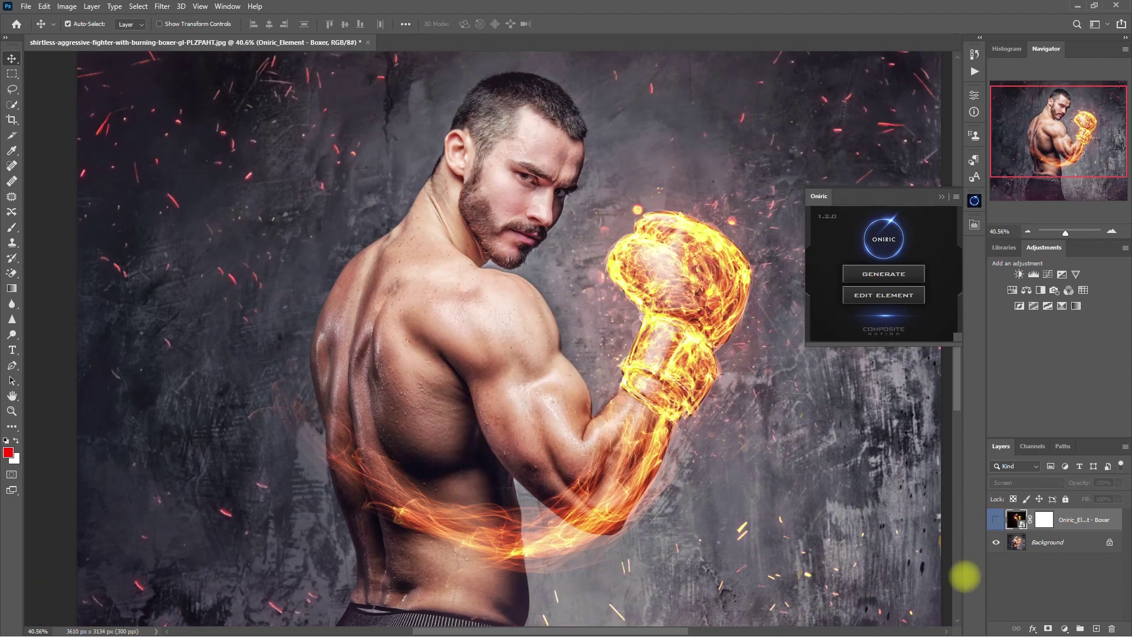
{"action": "left_click", "coordinate": [995, 519]}
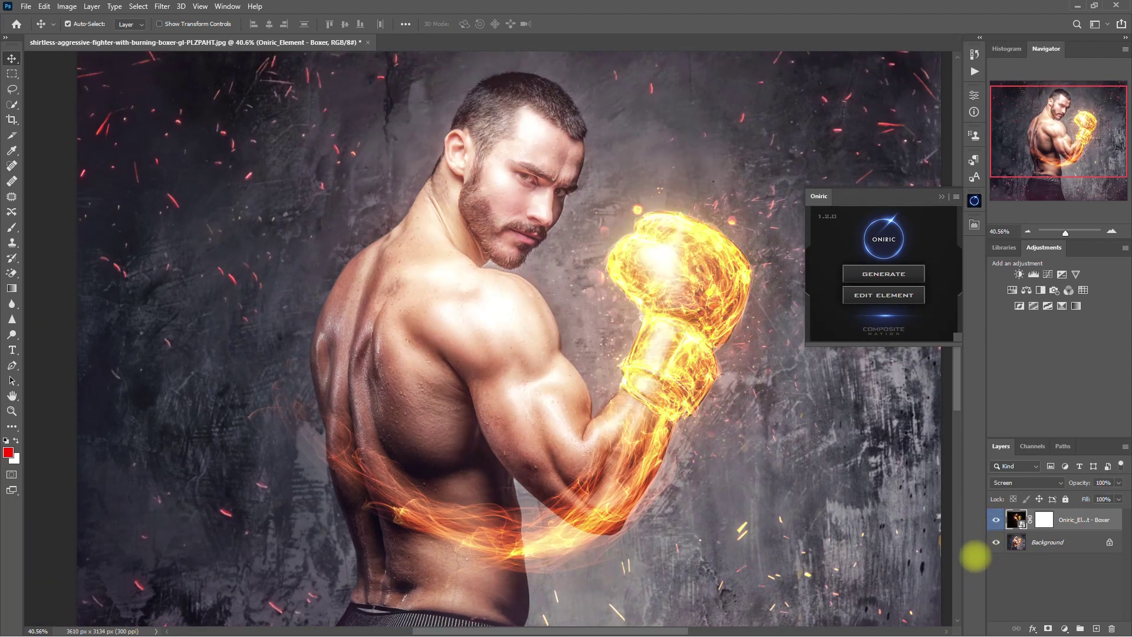
{"action": "key", "text": "ctrl+0"}
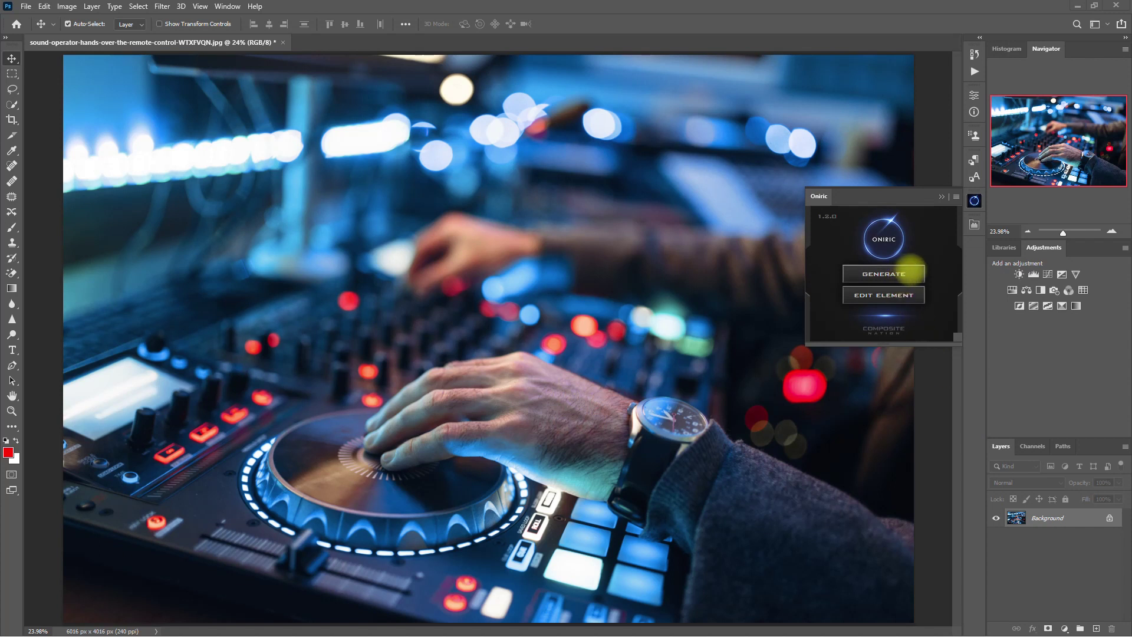
Generate an Oniric Diffuse glow on the DJ mixer photo at Intensity 100, Radius 20, Threshold 0.25.
{"action": "left_click", "coordinate": [911, 269]}
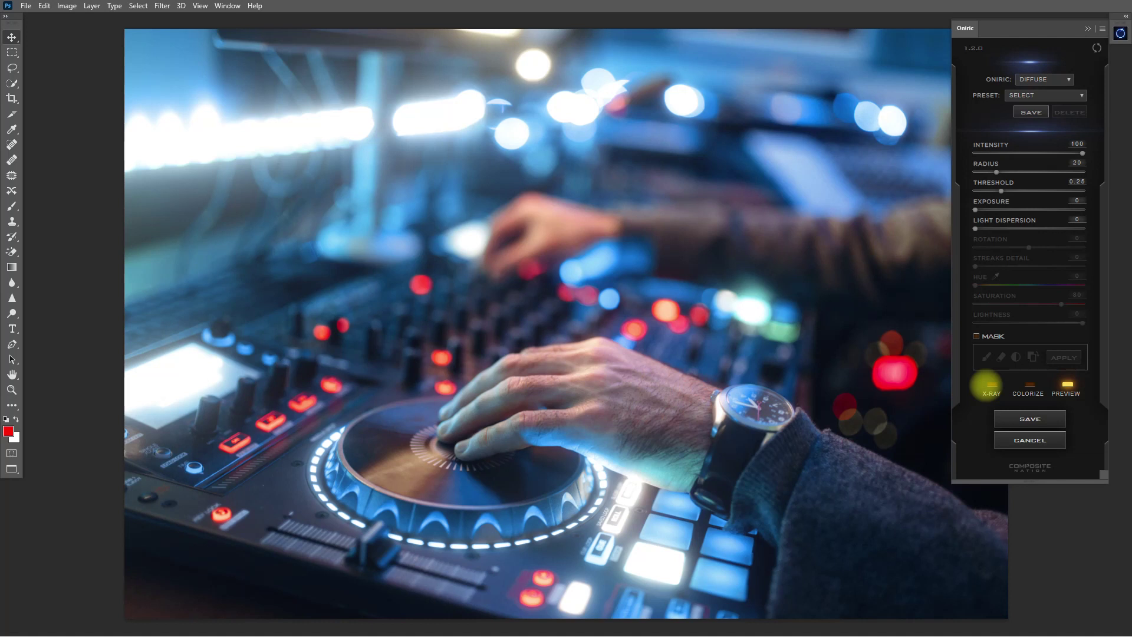
Raise the DJ glow Threshold from 0.25 to 0.5 while checking the glow areas in X-ray view.
{"action": "left_click", "coordinate": [991, 386]}
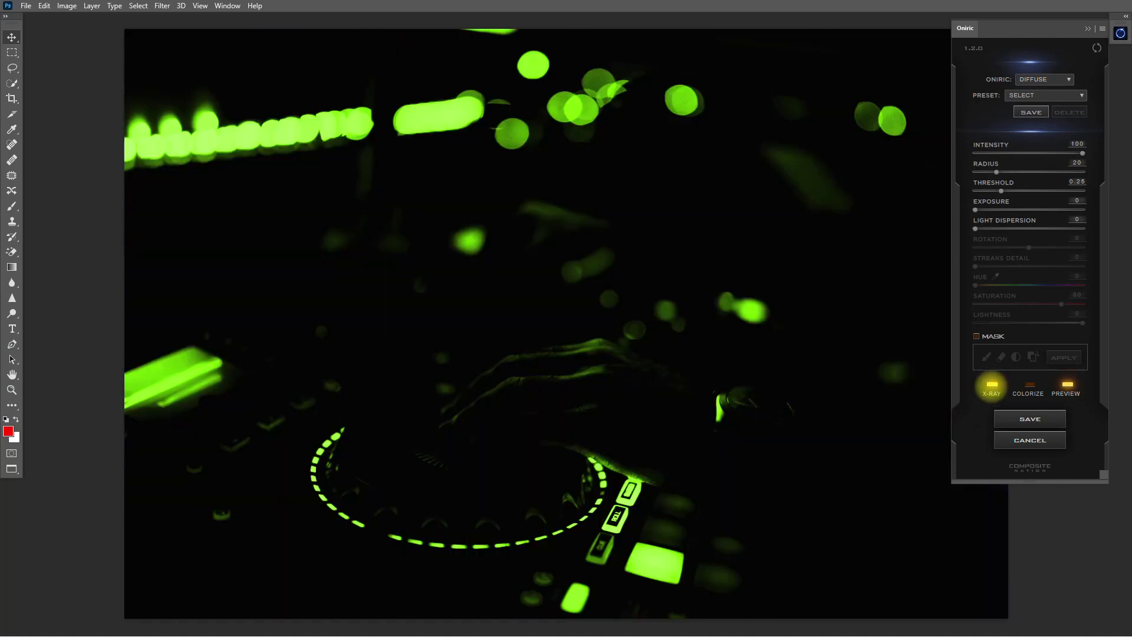
{"action": "left_click", "coordinate": [991, 386]}
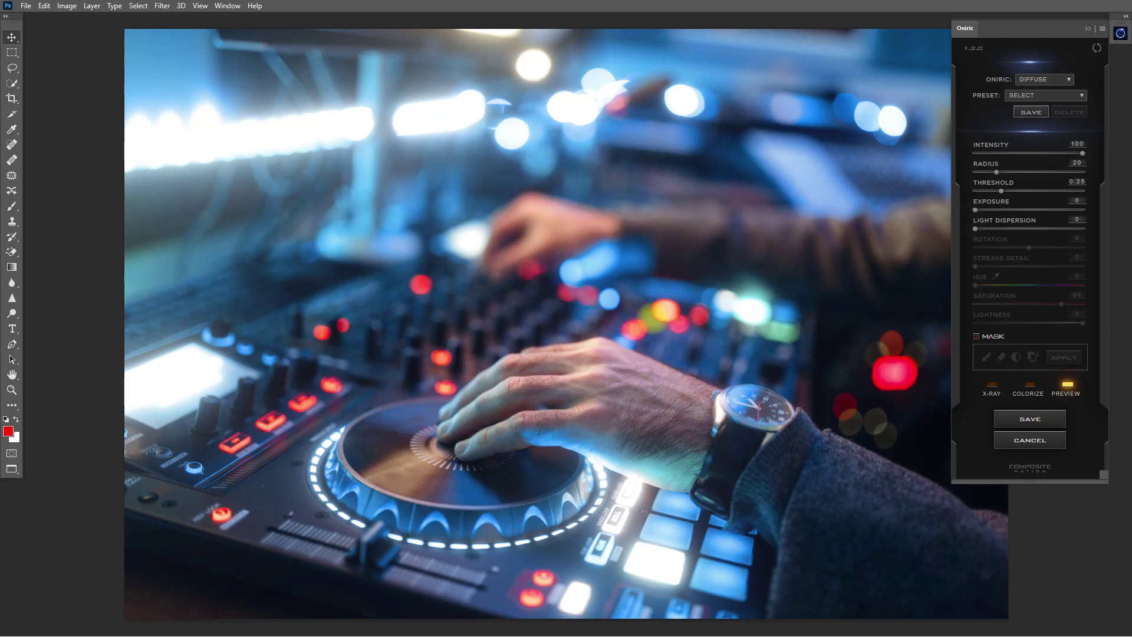
{"action": "left_click", "coordinate": [419, 285]}
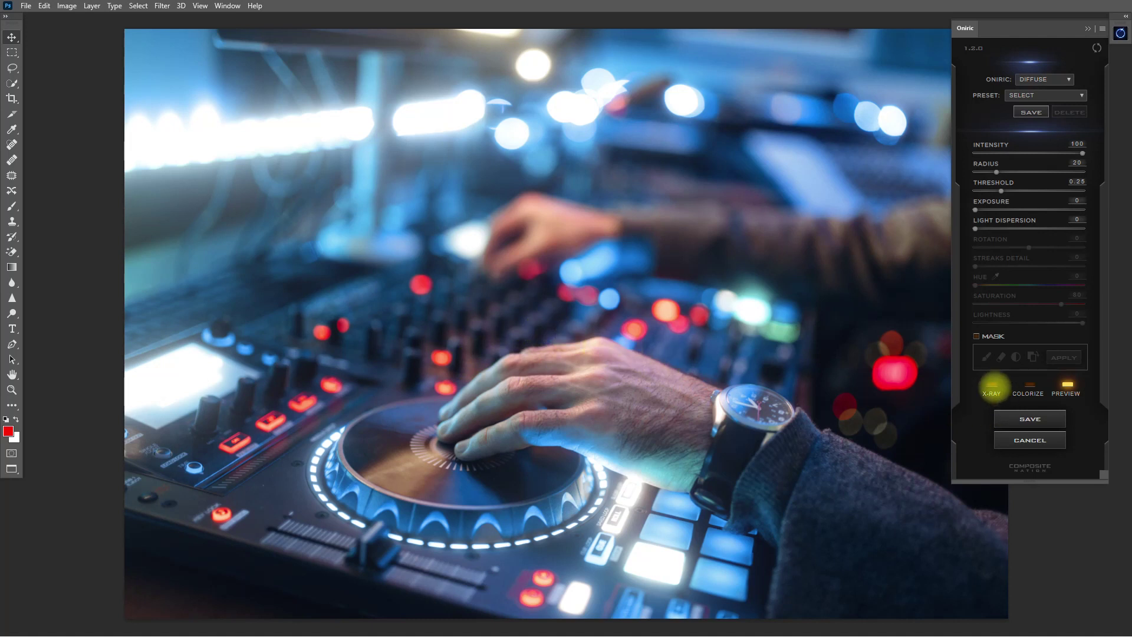
{"action": "left_click", "coordinate": [993, 386]}
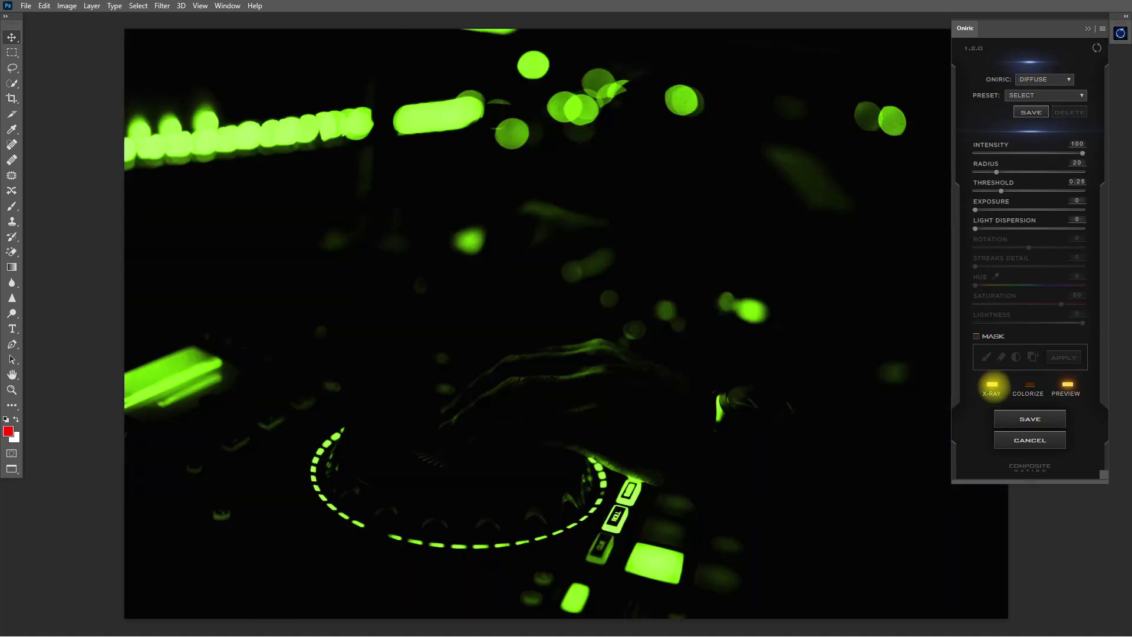
{"action": "left_click_drag", "start_coordinate": [1001, 191], "coordinate": [1022, 190]}
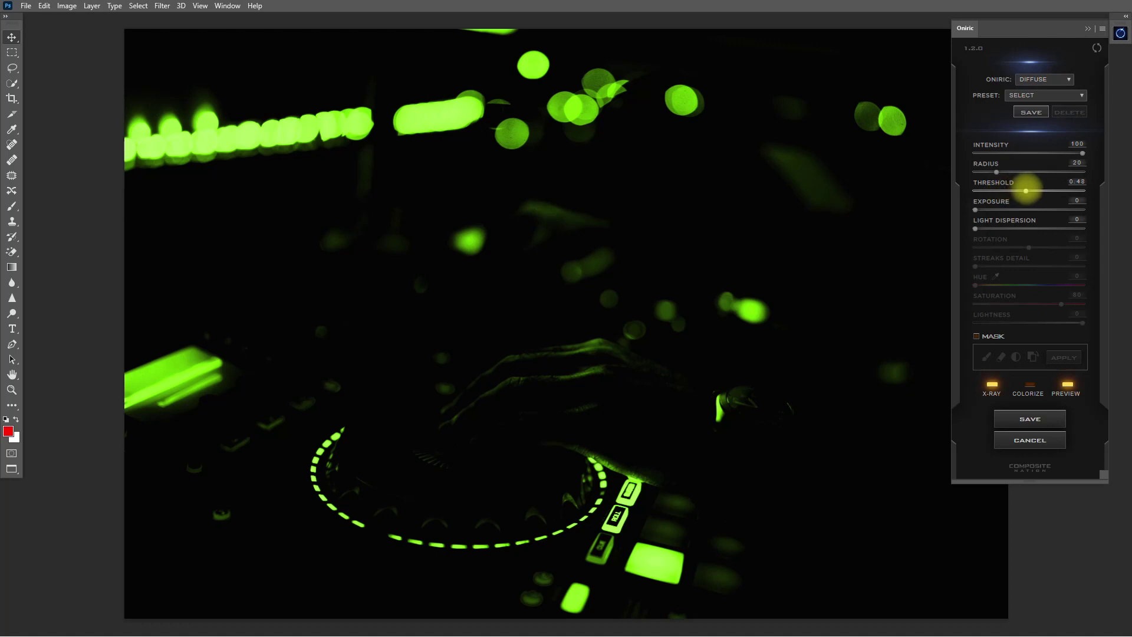
{"action": "left_click_drag", "start_coordinate": [1028, 190], "coordinate": [1028, 191]}
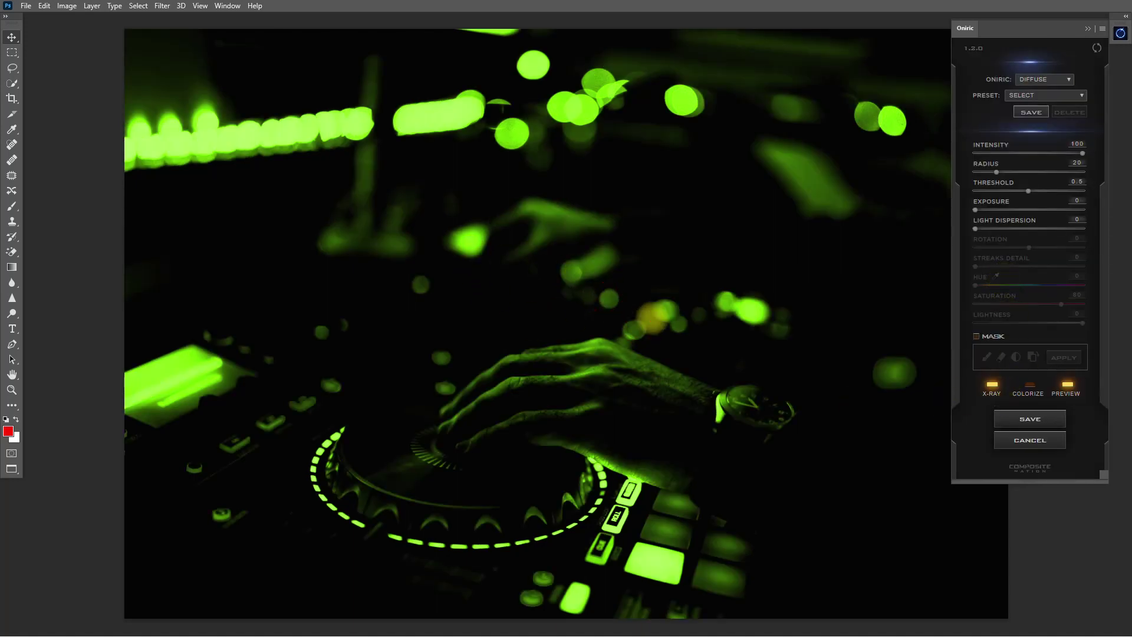
Turn X-ray off and toggle the glow preview to compare against the original DJ photo.
{"action": "left_click", "coordinate": [991, 385]}
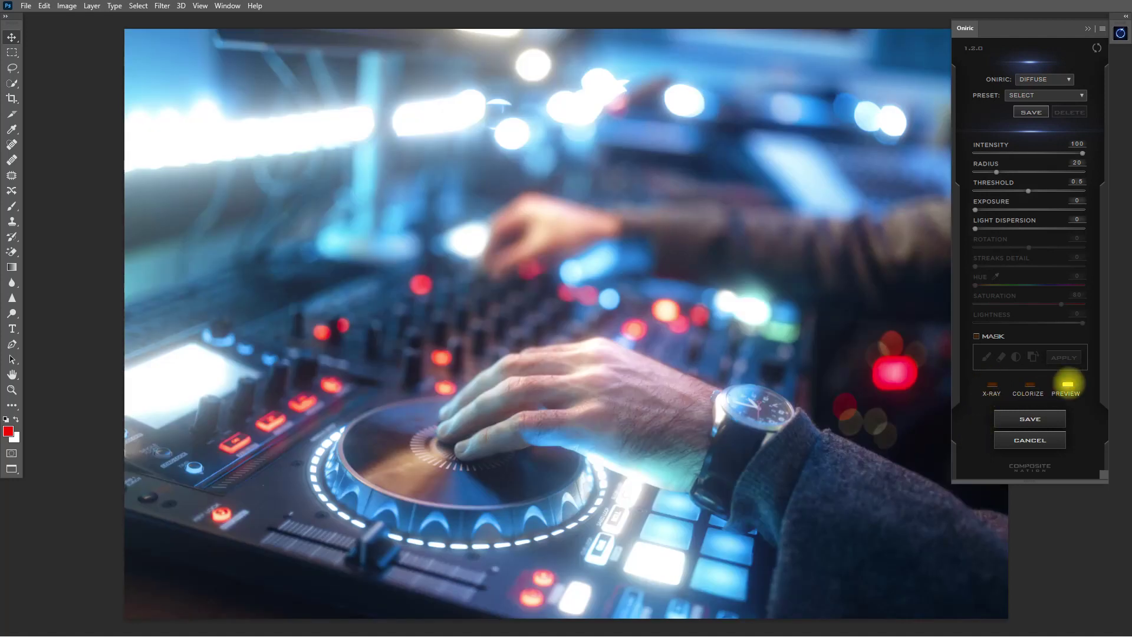
{"action": "left_click", "coordinate": [1067, 384]}
{"action": "left_click", "coordinate": [1067, 384]}
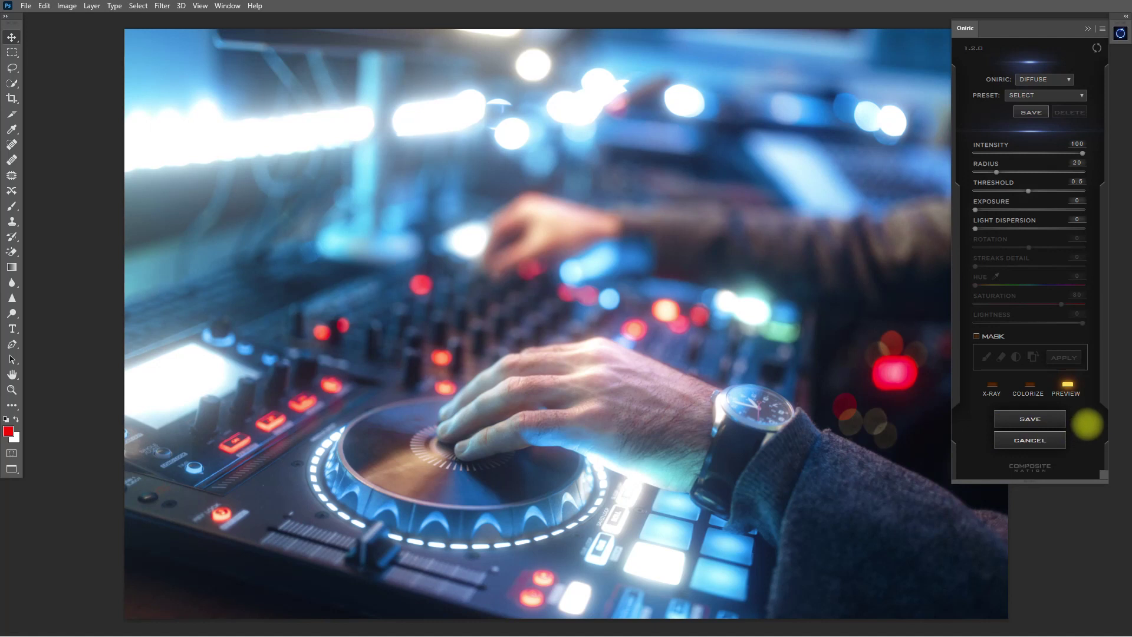
{"action": "left_click", "coordinate": [1067, 384]}
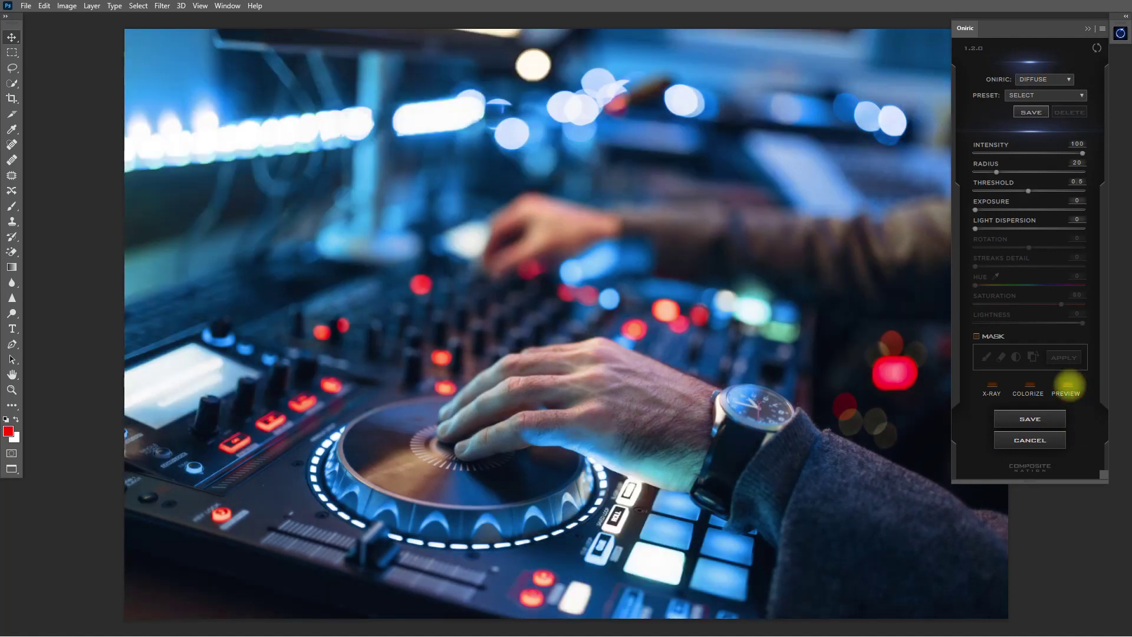
{"action": "left_click", "coordinate": [1067, 384]}
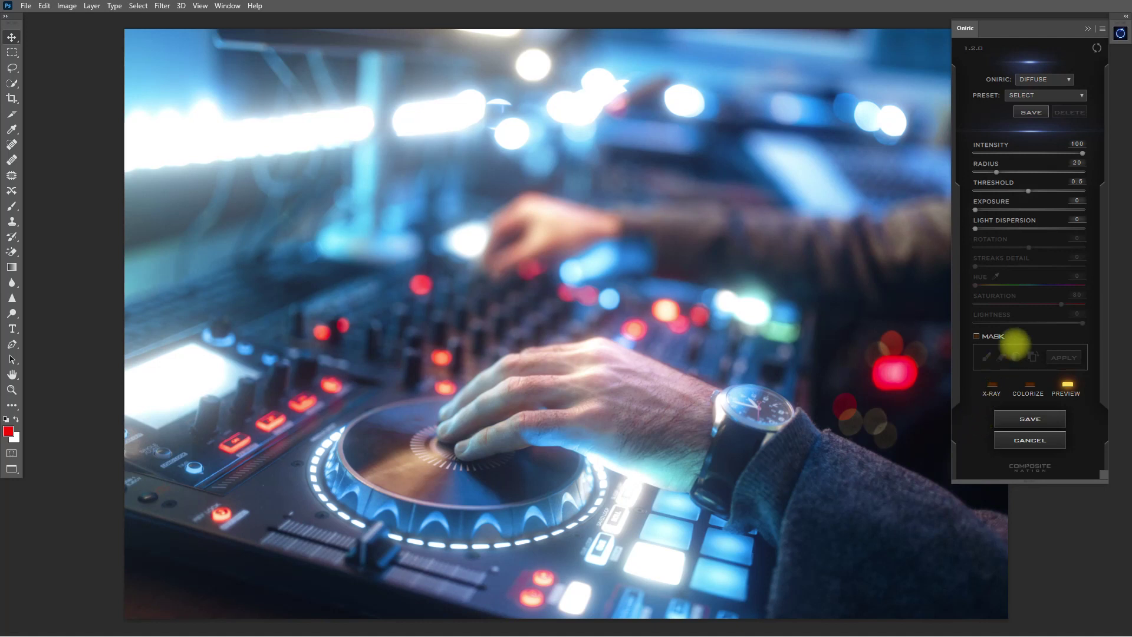
Set the DJ glow's Light Dispersion to 10 and compare it with the preview off.
{"action": "left_click", "coordinate": [1076, 219]}
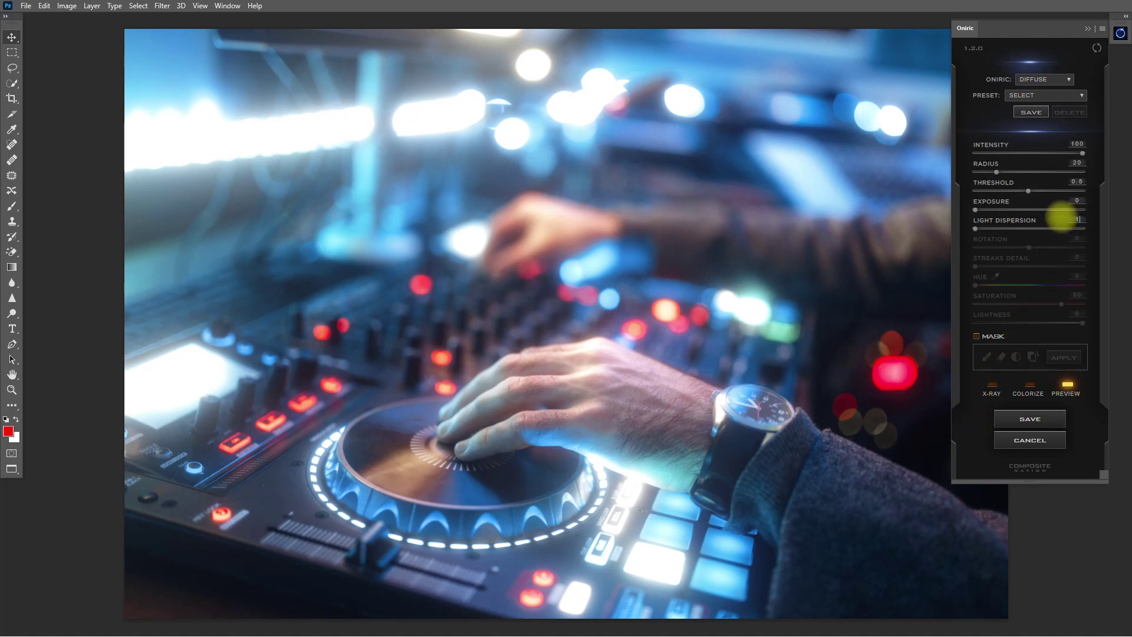
{"action": "type", "text": "1"}
{"action": "key", "text": "Return"}
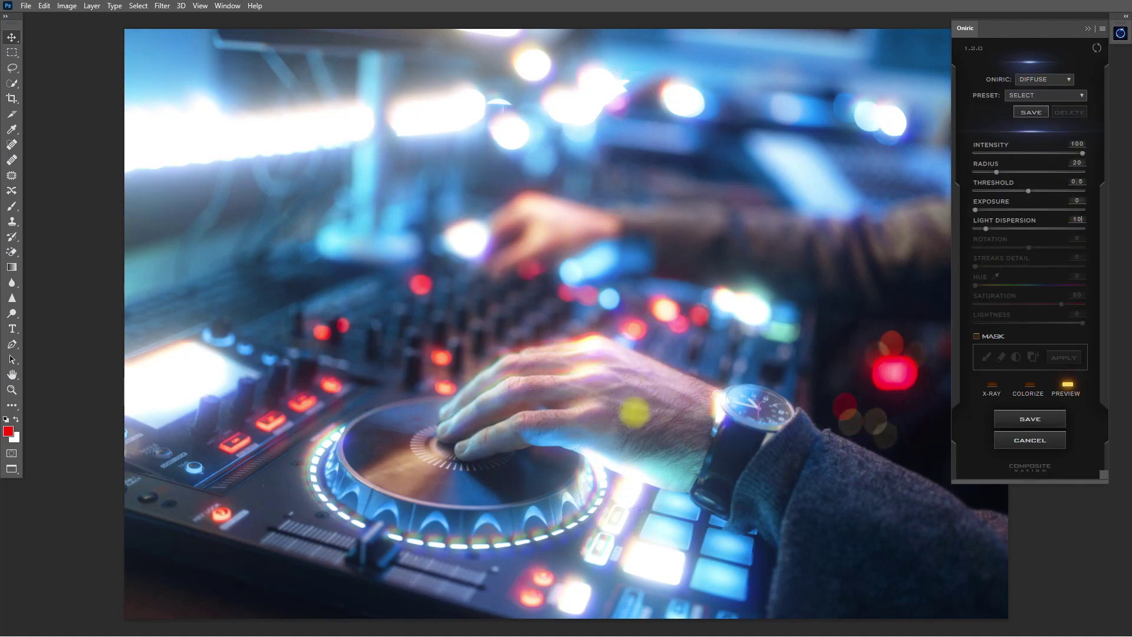
{"action": "left_click", "coordinate": [1064, 390]}
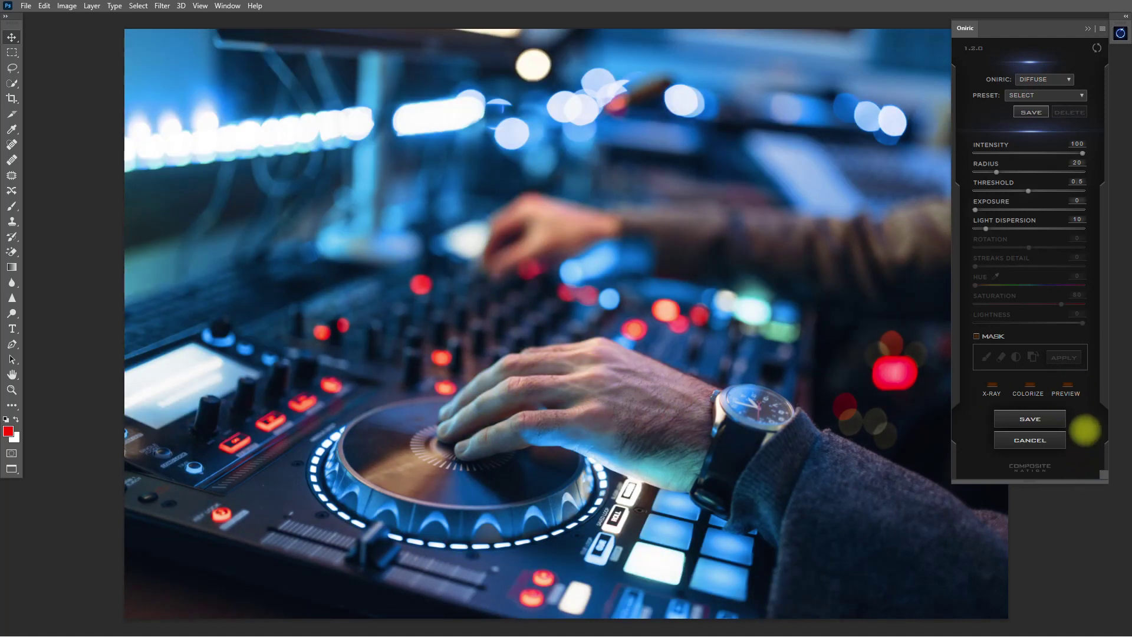
{"action": "left_click", "coordinate": [1068, 388]}
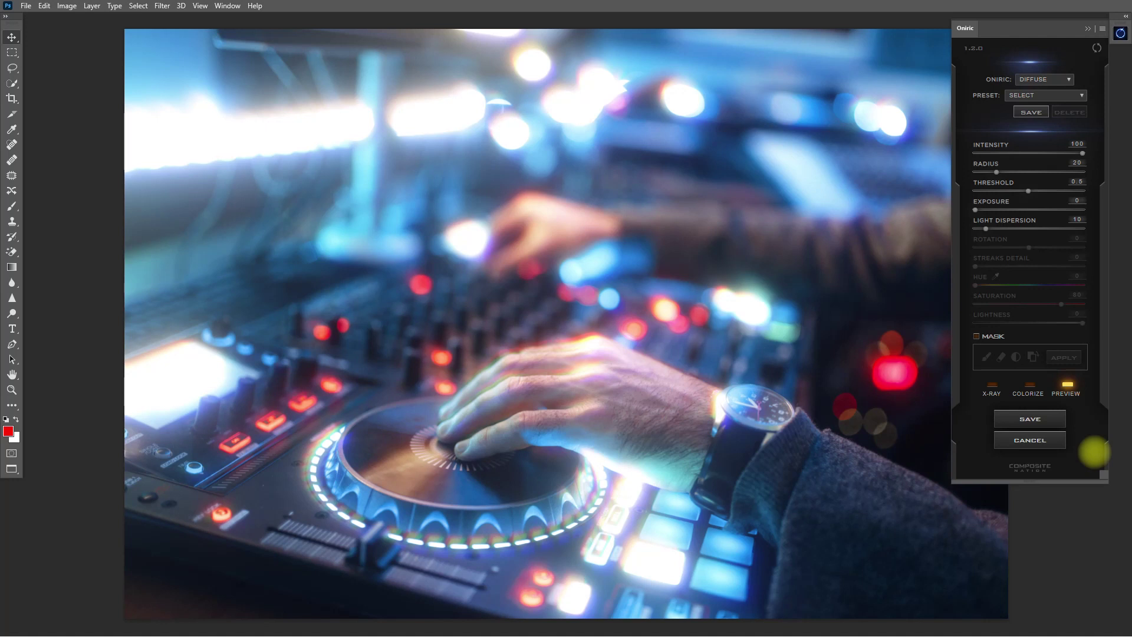
Save the DJ glow as a Screen layer named Oniric_Element - DJ.
{"action": "left_click", "coordinate": [1044, 418]}
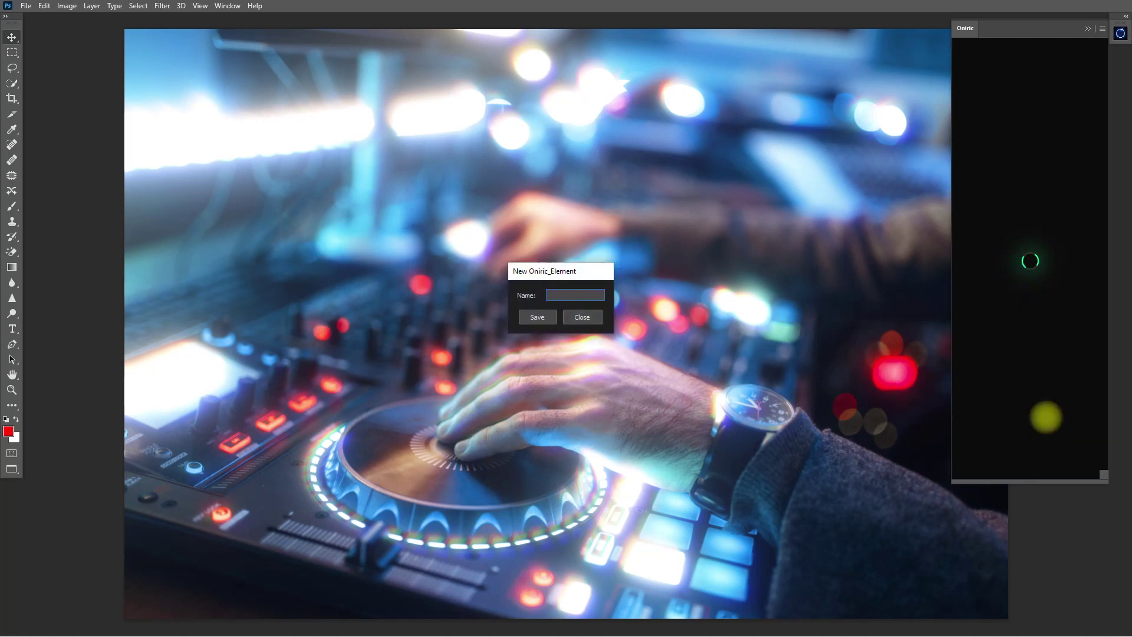
{"action": "type", "text": "DJ"}
{"action": "left_click", "coordinate": [547, 317]}
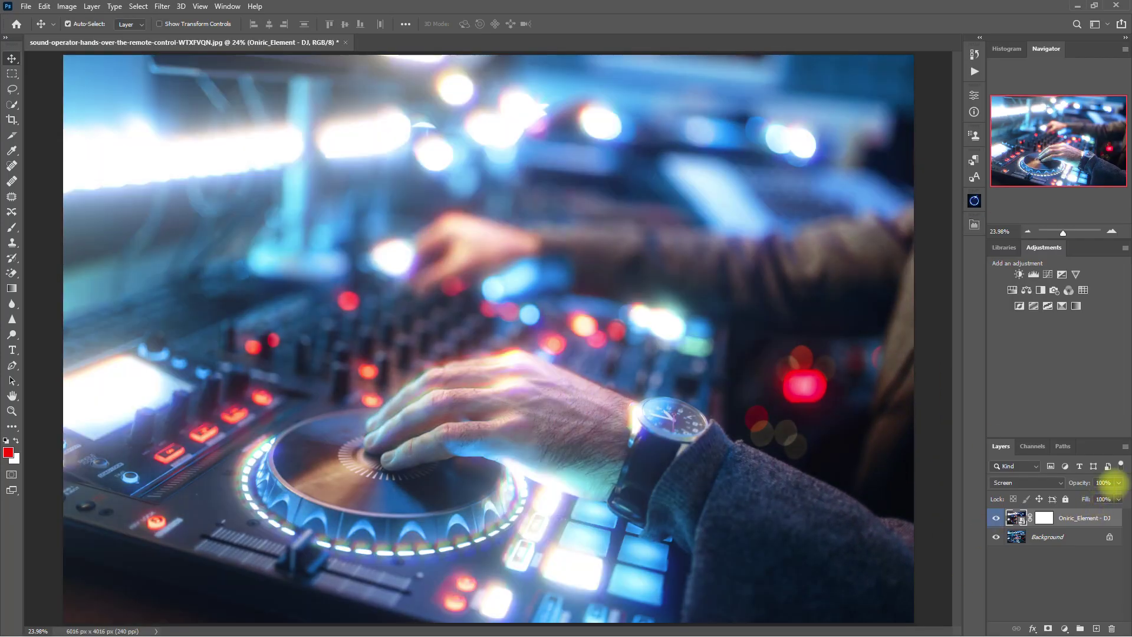
Lower the DJ glow layer's opacity to 87% and toggle it to compare.
{"action": "left_click", "coordinate": [1118, 482]}
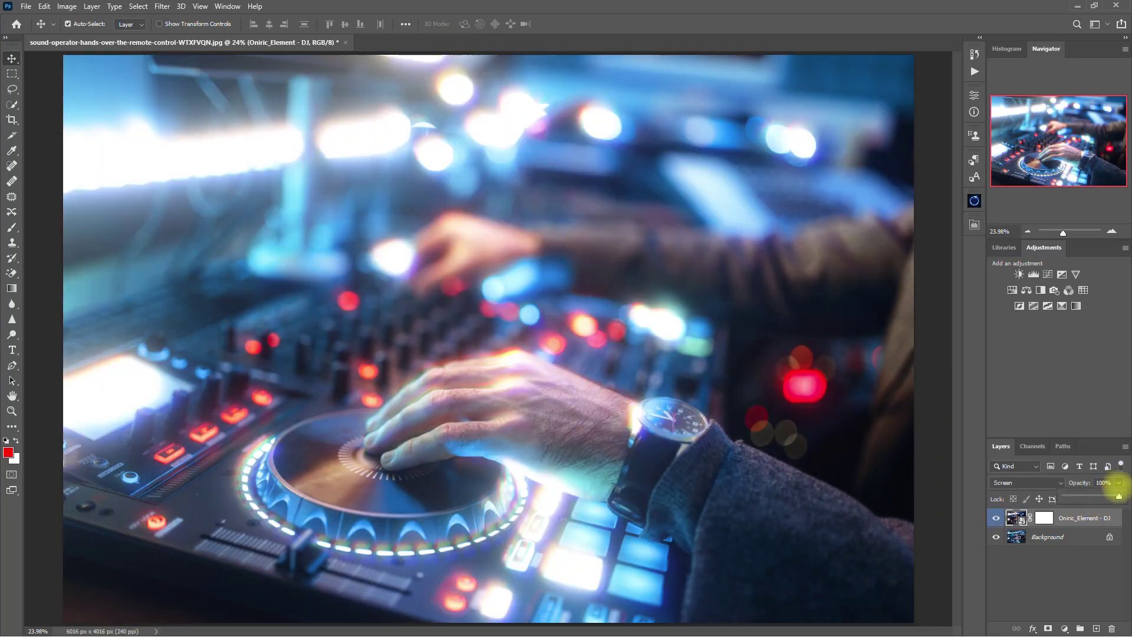
{"action": "left_click_drag", "start_coordinate": [1118, 496], "coordinate": [1107, 496]}
{"action": "left_click", "coordinate": [996, 517]}
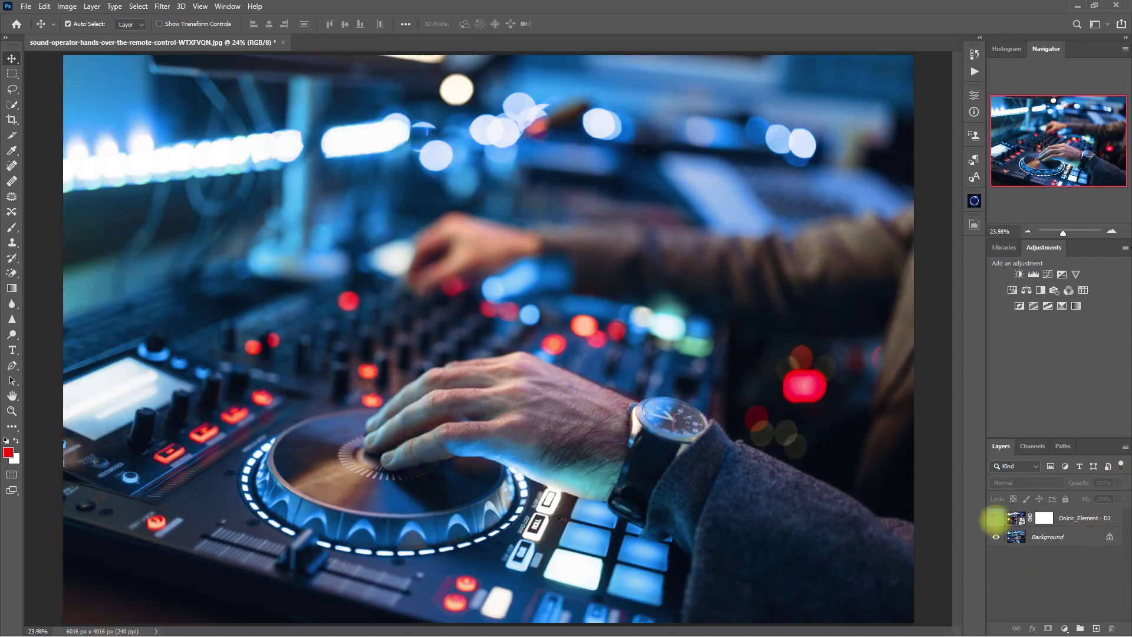
{"action": "left_click", "coordinate": [996, 517]}
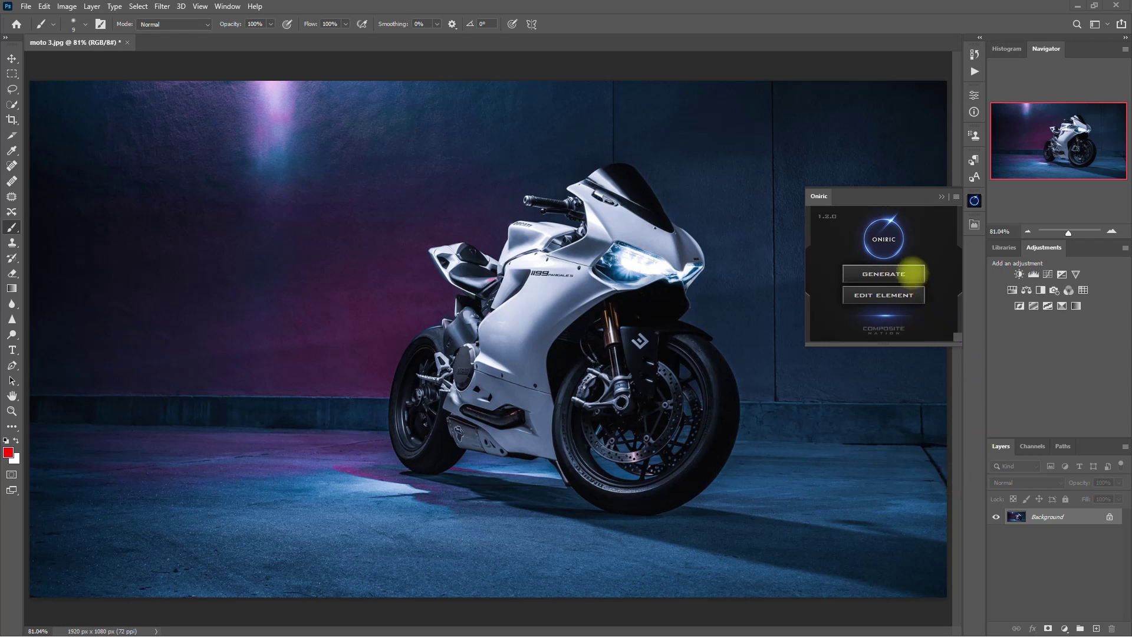
Generate a Diffuse glow on the motorcycle photo, inspect it in preview and X-ray, and enable masking.
{"action": "left_click", "coordinate": [910, 273]}
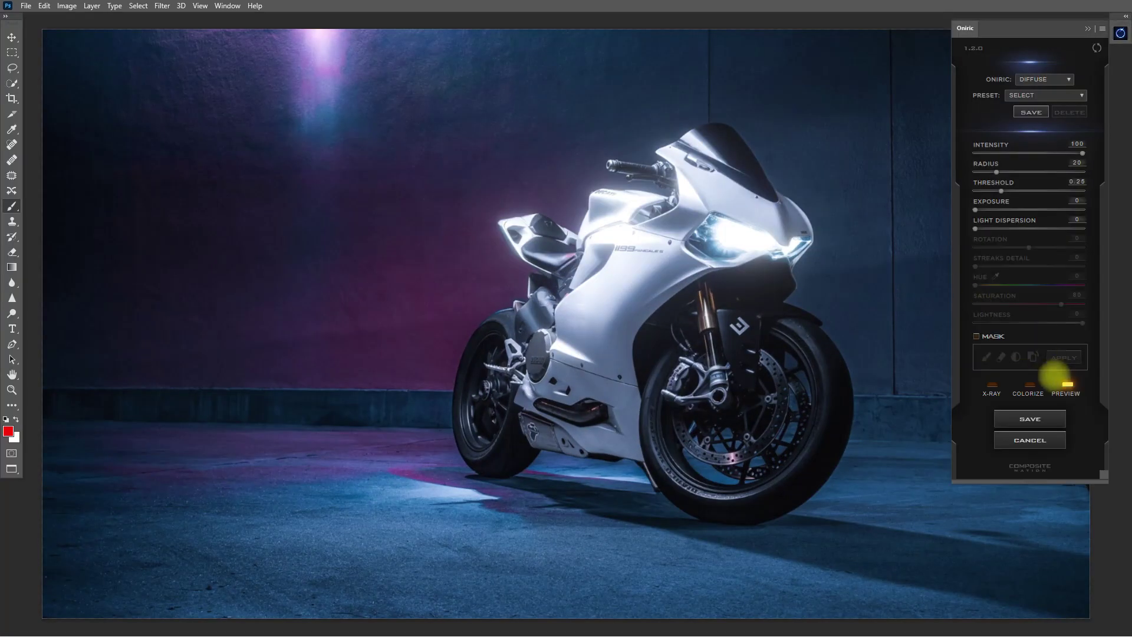
{"action": "left_click", "coordinate": [1065, 390]}
{"action": "left_click", "coordinate": [1065, 390]}
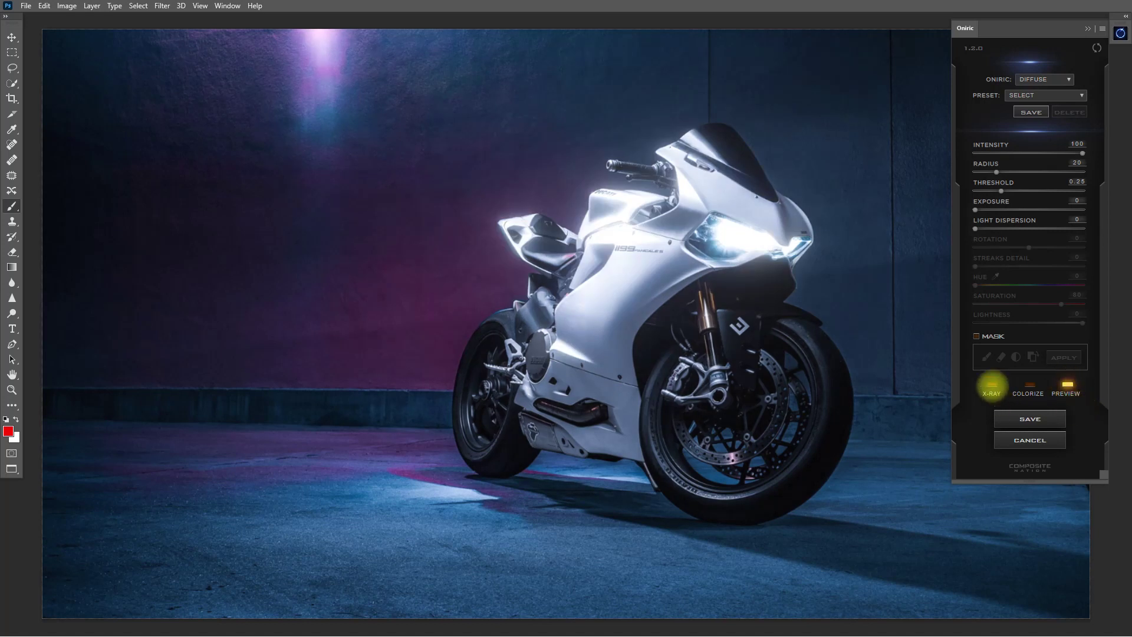
{"action": "left_click", "coordinate": [990, 383]}
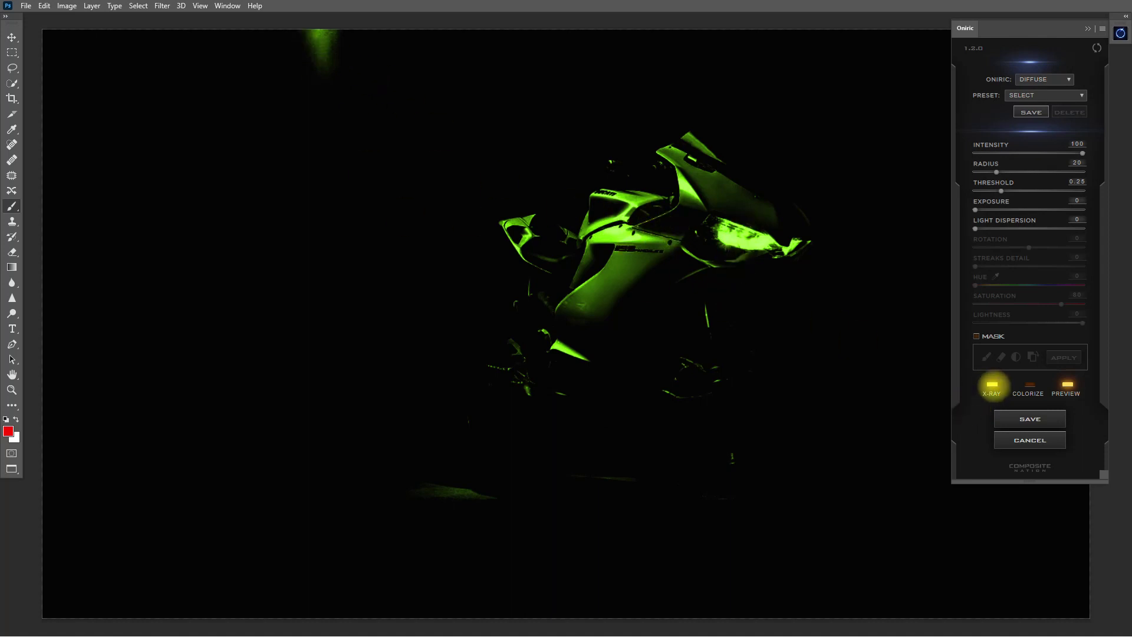
{"action": "left_click", "coordinate": [992, 384]}
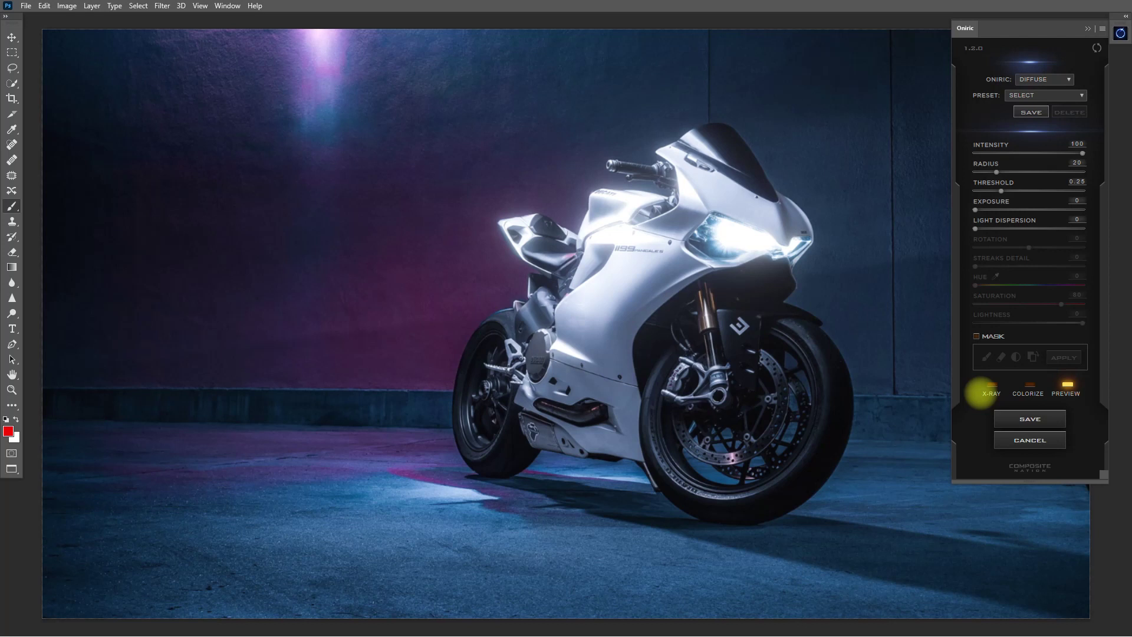
{"action": "left_click", "coordinate": [976, 336]}
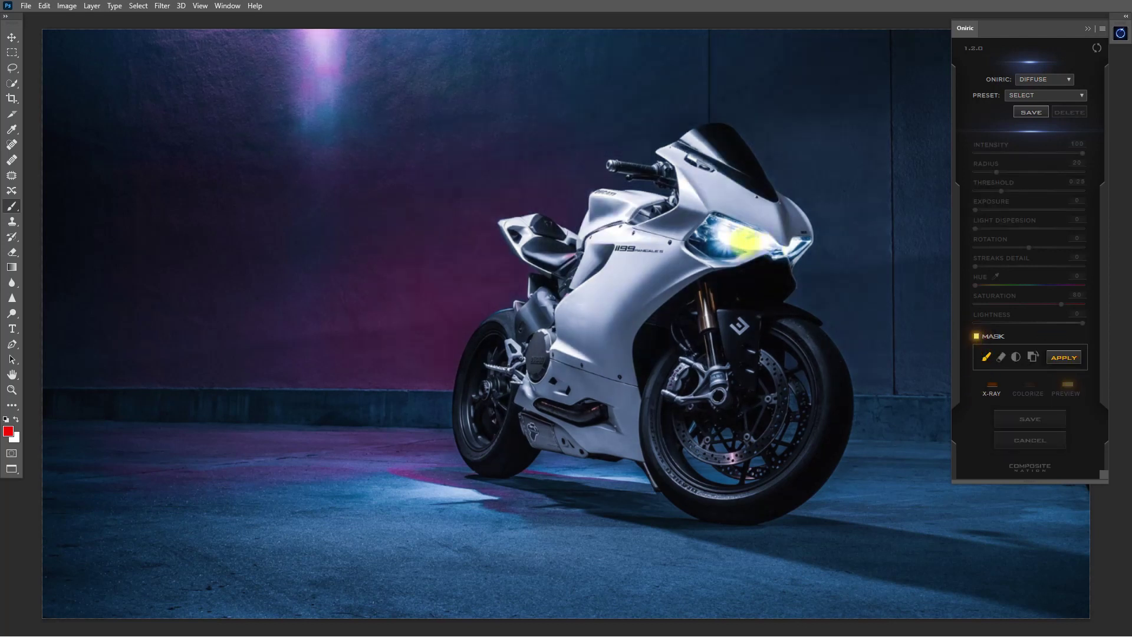
Mask the glow to the motorcycle's headlight and the wall-top light, apply it, and check the preview.
{"action": "mouse_move", "coordinate": [731, 237]}
{"action": "left_mouse_down"}
{"action": "mouse_move", "coordinate": [778, 247]}
{"action": "mouse_move", "coordinate": [800, 242]}
{"action": "left_mouse_up"}
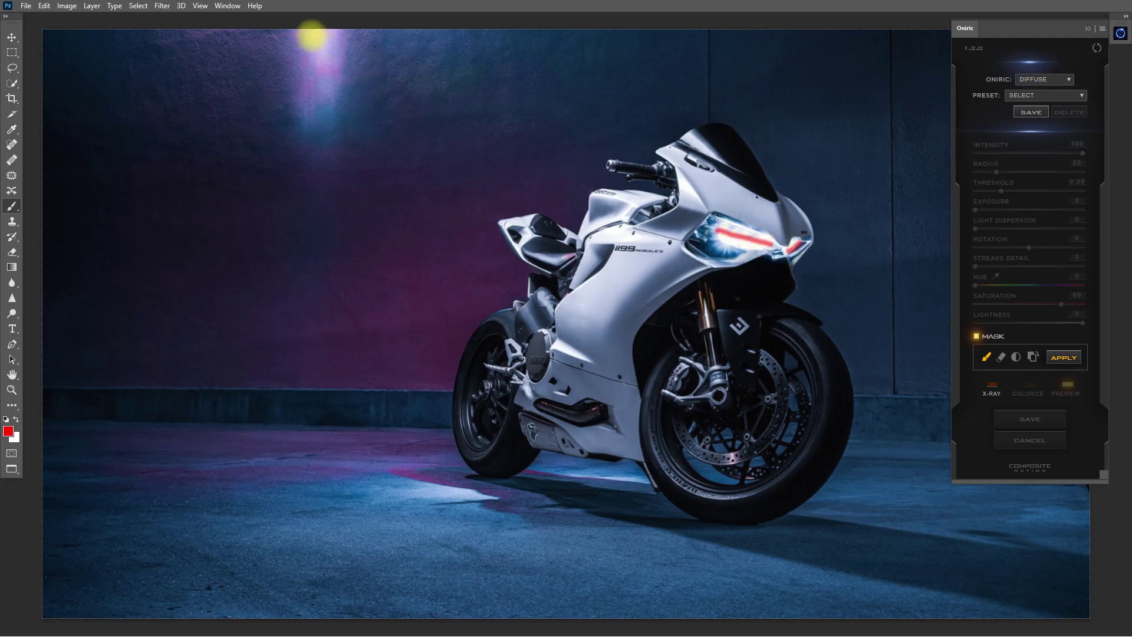
{"action": "left_click_drag", "start_coordinate": [311, 35], "coordinate": [327, 34]}
{"action": "left_click", "coordinate": [1064, 357]}
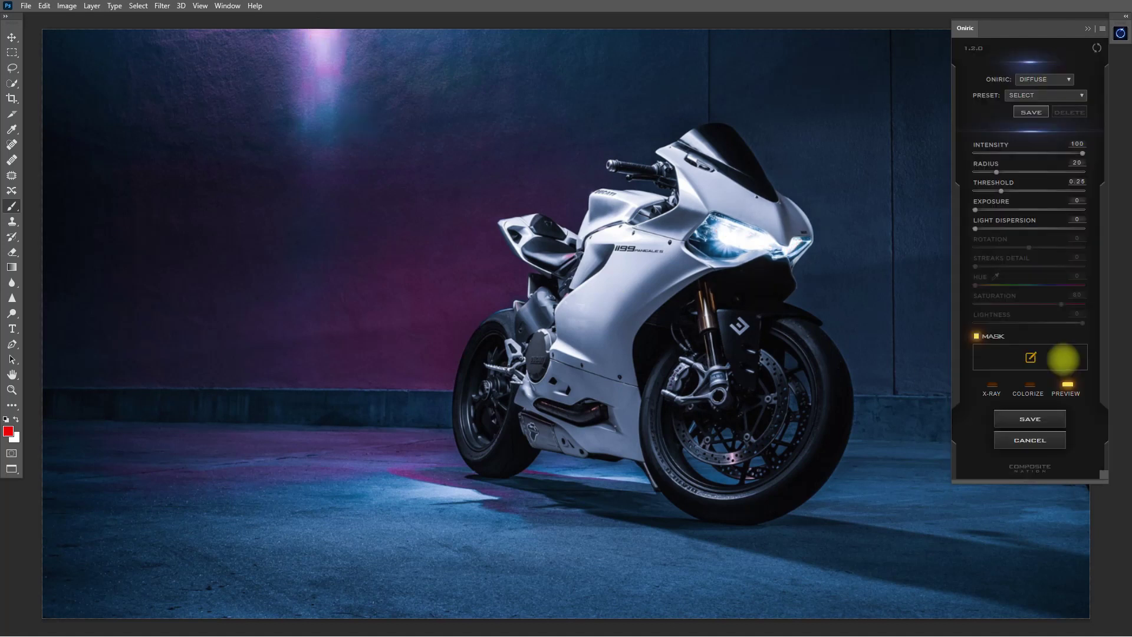
{"action": "left_click", "coordinate": [1065, 391]}
{"action": "left_click", "coordinate": [1066, 392]}
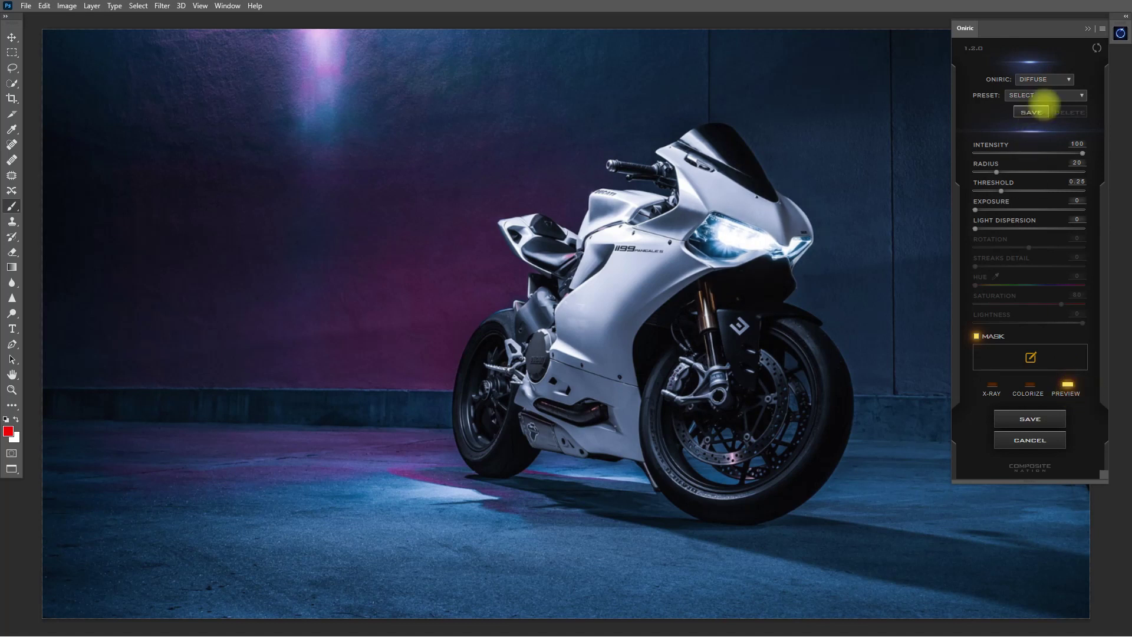
Switch the motorcycle's Oniric effect type to Streaks and preview the result.
{"action": "left_click", "coordinate": [1038, 80]}
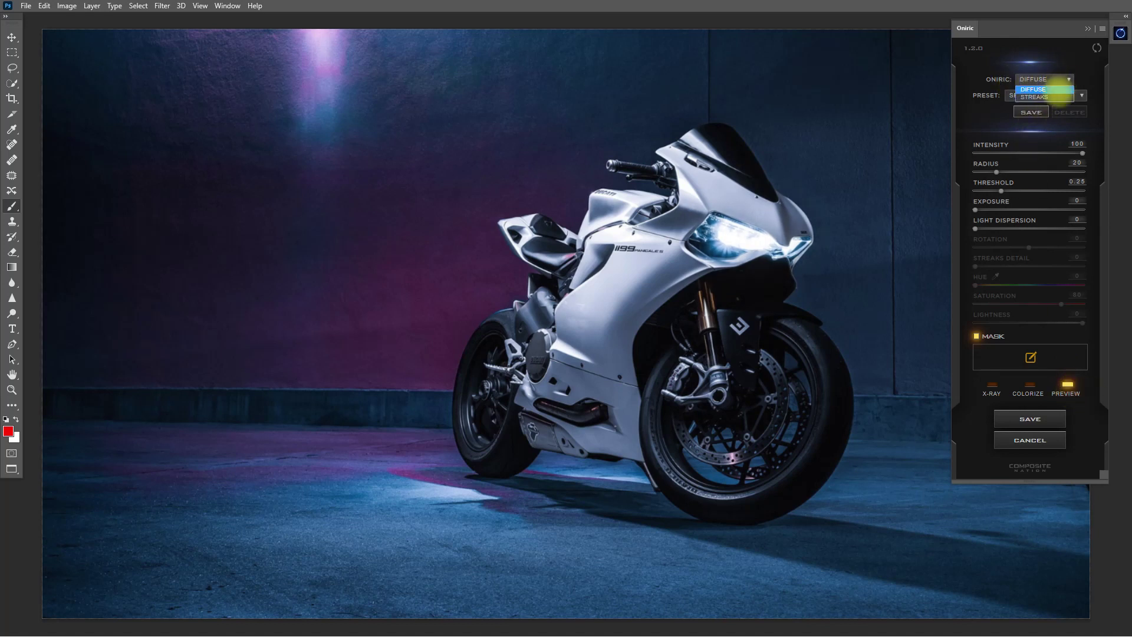
{"action": "left_click", "coordinate": [1055, 96]}
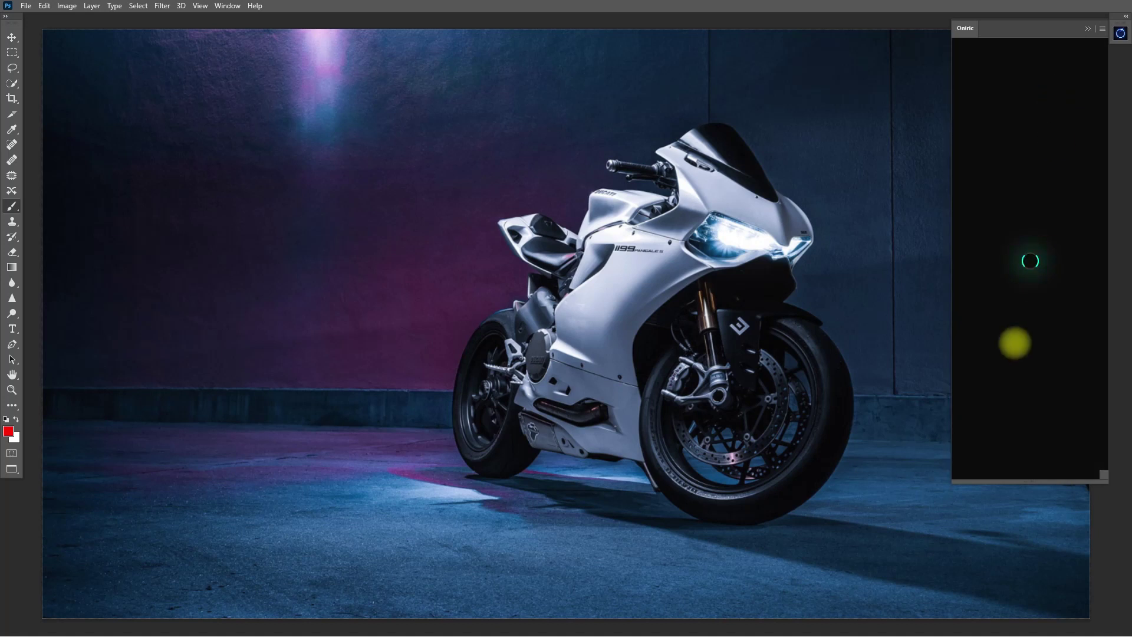
{"action": "left_click", "coordinate": [1066, 386]}
{"action": "left_click", "coordinate": [1065, 386]}
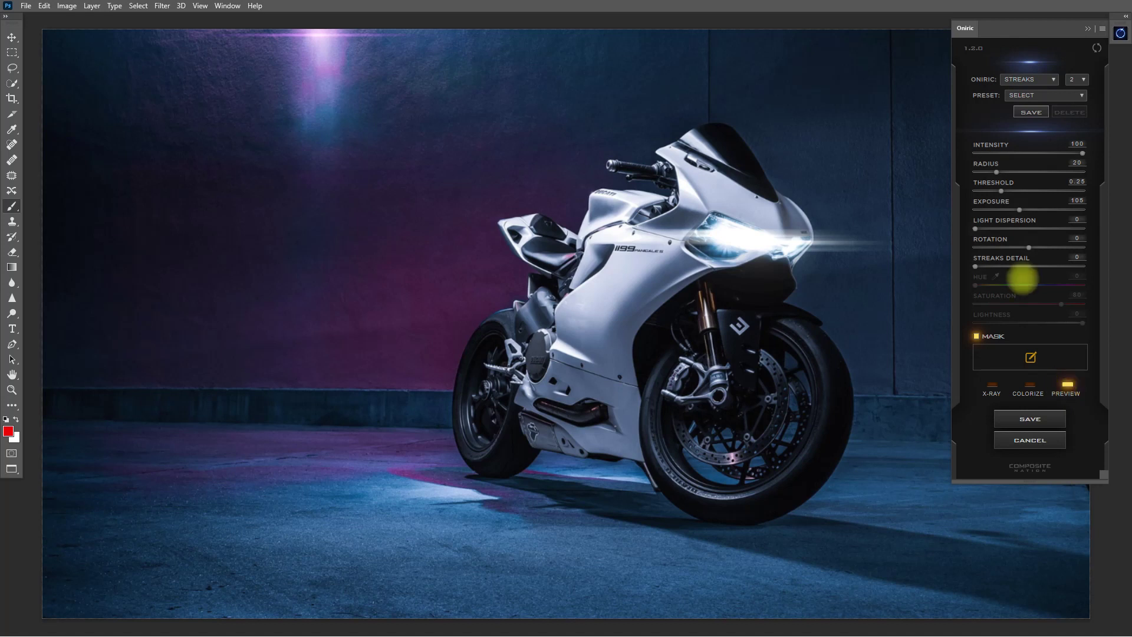
Rotate the headlight streaks, set Streaks Detail 16 and Exposure 102, and save as a glow layer.
{"action": "left_click", "coordinate": [1040, 247]}
{"action": "left_click_drag", "start_coordinate": [1035, 252], "coordinate": [1073, 235]}
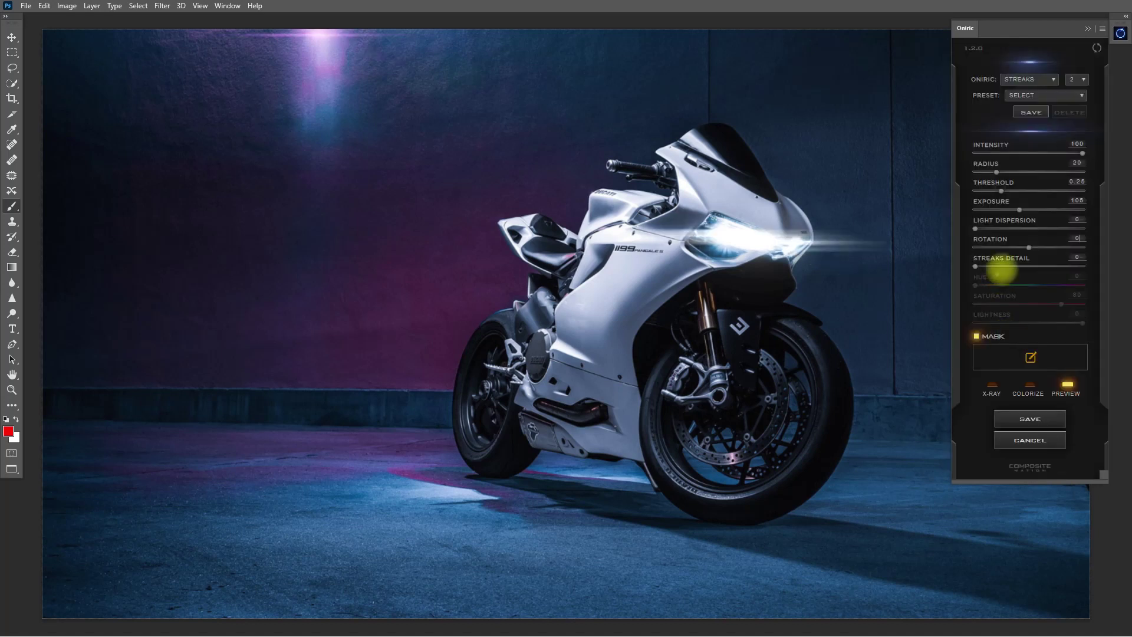
{"action": "mouse_move", "coordinate": [1002, 264]}
{"action": "left_mouse_down"}
{"action": "mouse_move", "coordinate": [1079, 257]}
{"action": "mouse_move", "coordinate": [993, 265]}
{"action": "left_mouse_up"}
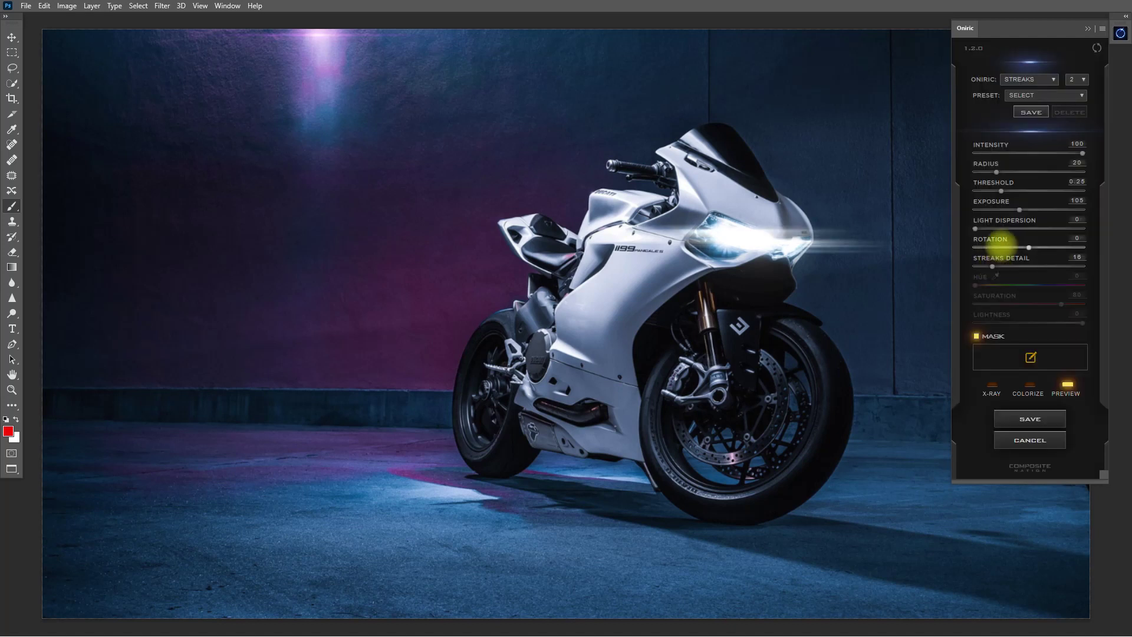
{"action": "mouse_move", "coordinate": [1019, 209]}
{"action": "left_mouse_down"}
{"action": "mouse_move", "coordinate": [1049, 211]}
{"action": "mouse_move", "coordinate": [1020, 210]}
{"action": "left_mouse_up"}
{"action": "left_click", "coordinate": [1066, 390]}
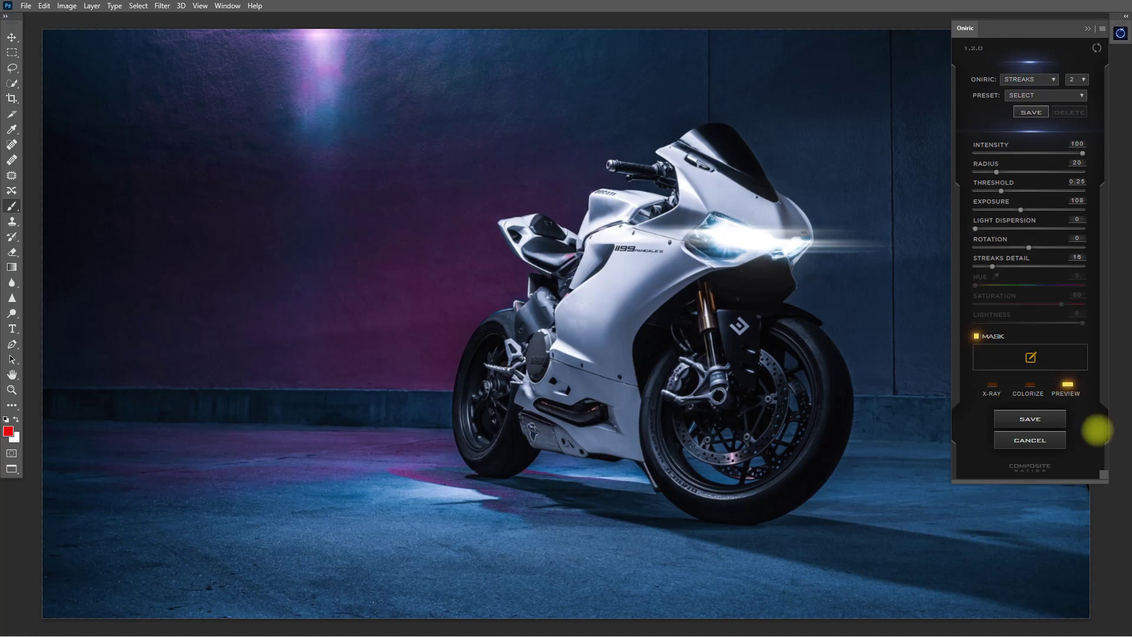
{"action": "left_click", "coordinate": [1030, 419]}
{"action": "key", "text": "Return"}
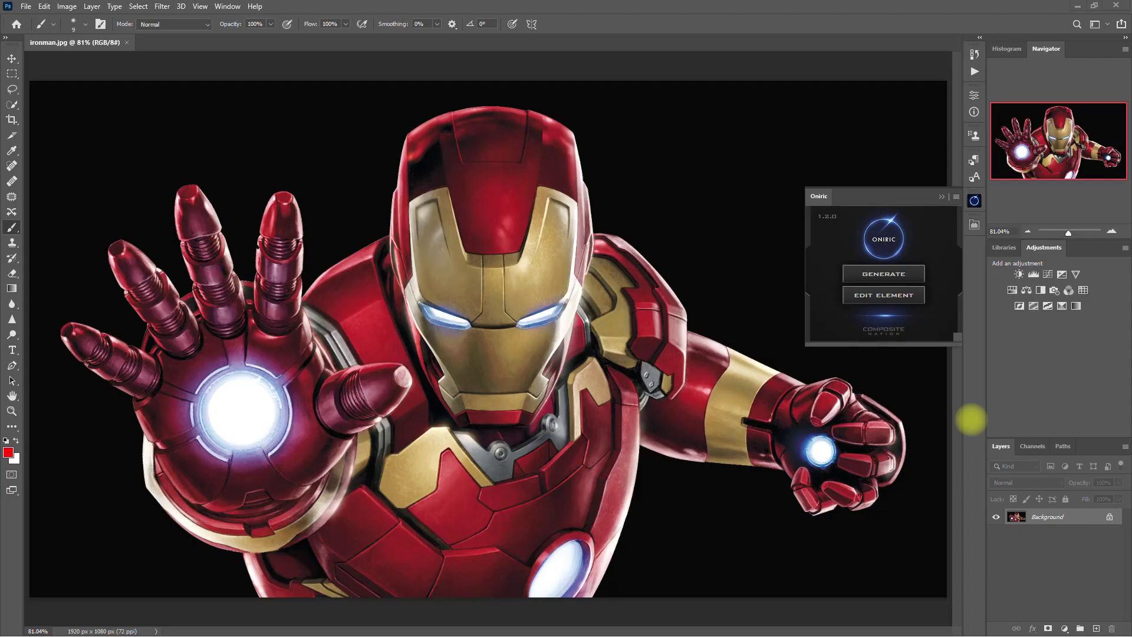
Generate an Oniric glow on Iron Man, compare it via preview, try Streaks, then reset to defaults.
{"action": "left_click", "coordinate": [917, 272]}
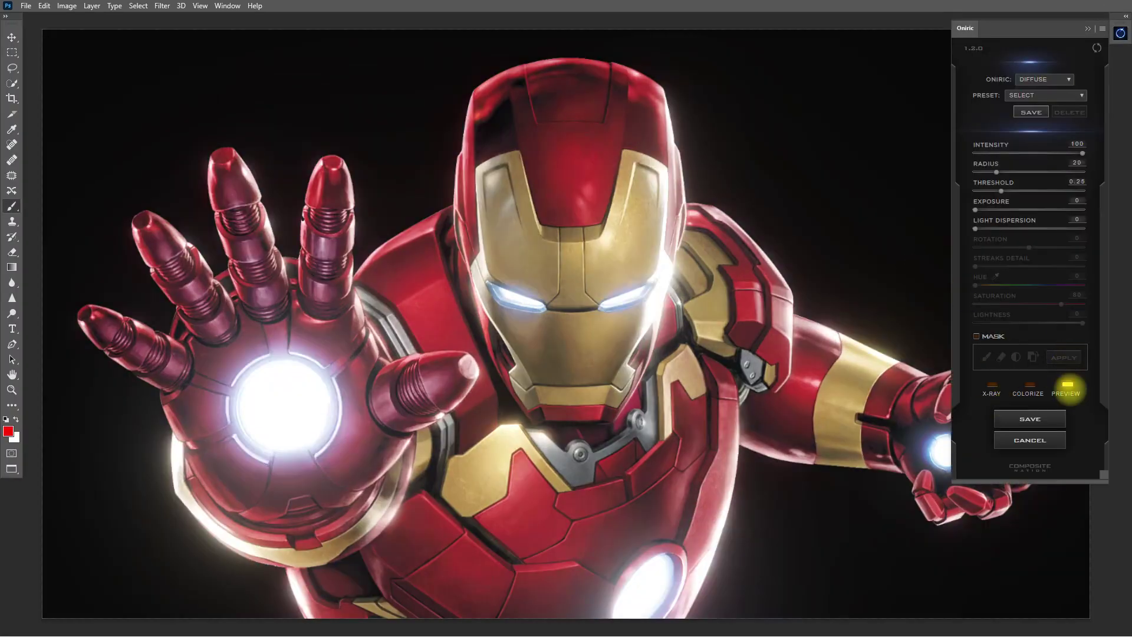
{"action": "left_click", "coordinate": [1066, 389]}
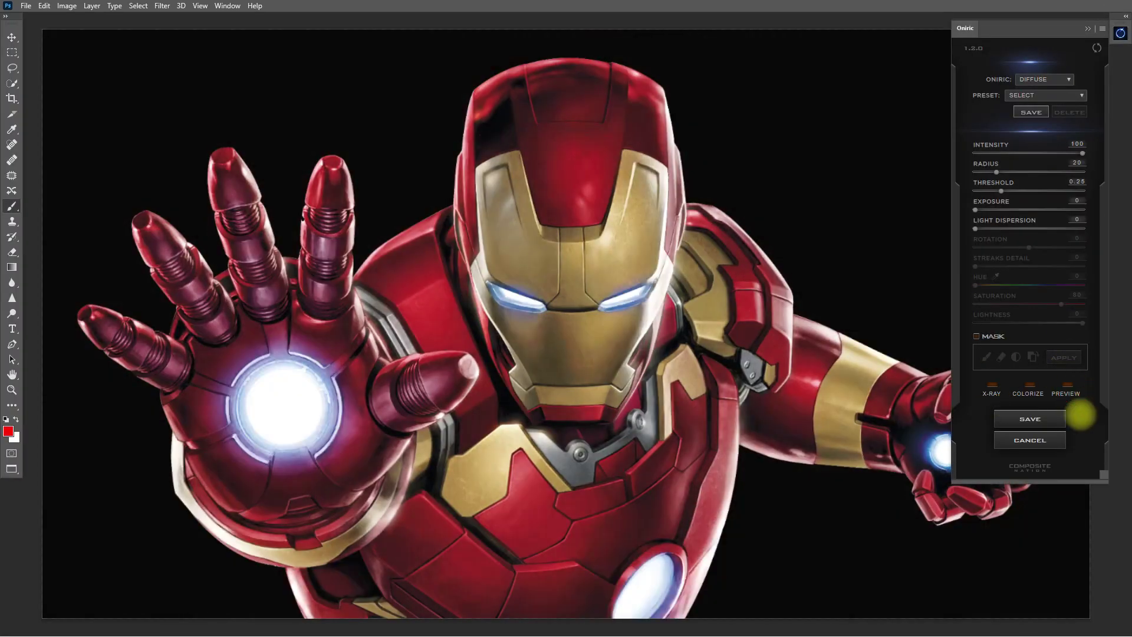
{"action": "left_click", "coordinate": [1071, 384]}
{"action": "left_click", "coordinate": [1074, 389]}
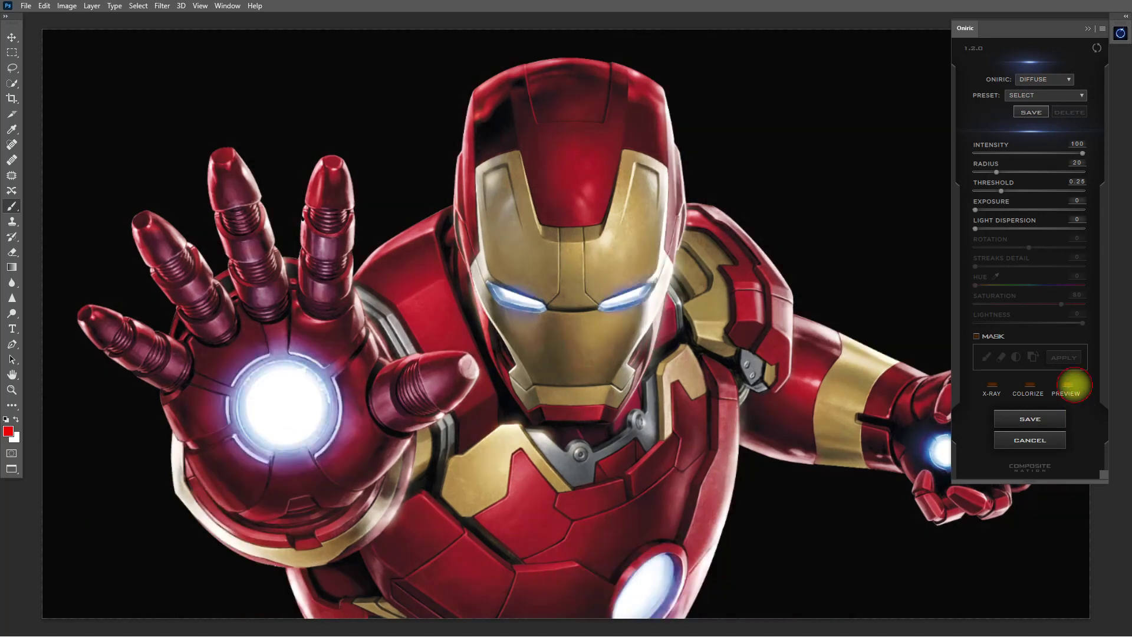
{"action": "left_click", "coordinate": [1070, 386]}
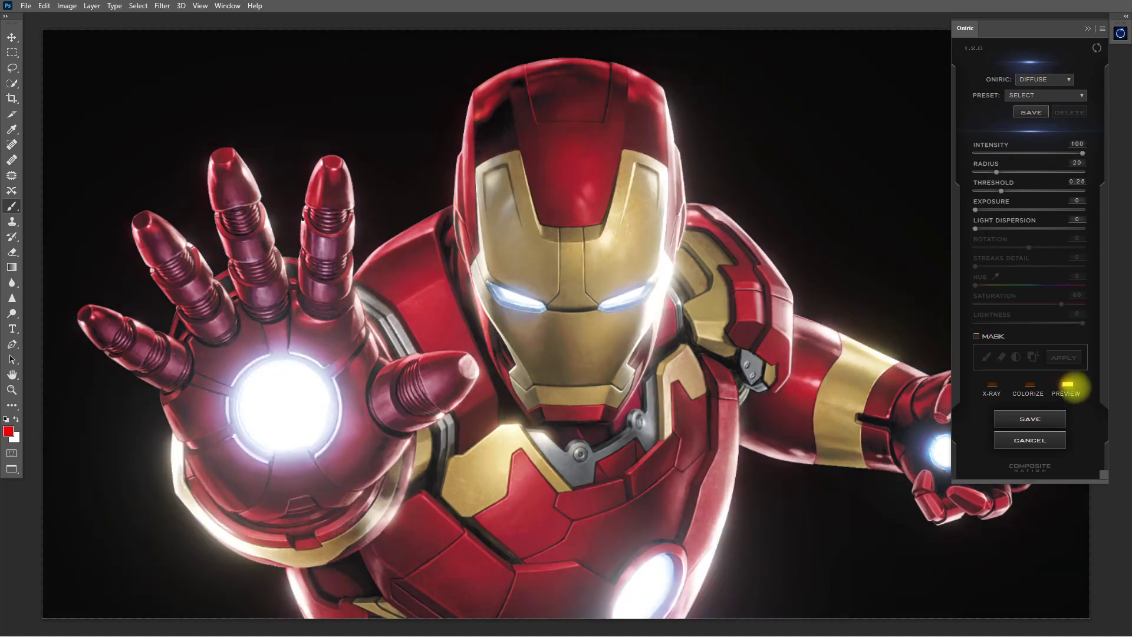
{"action": "left_click", "coordinate": [1055, 96]}
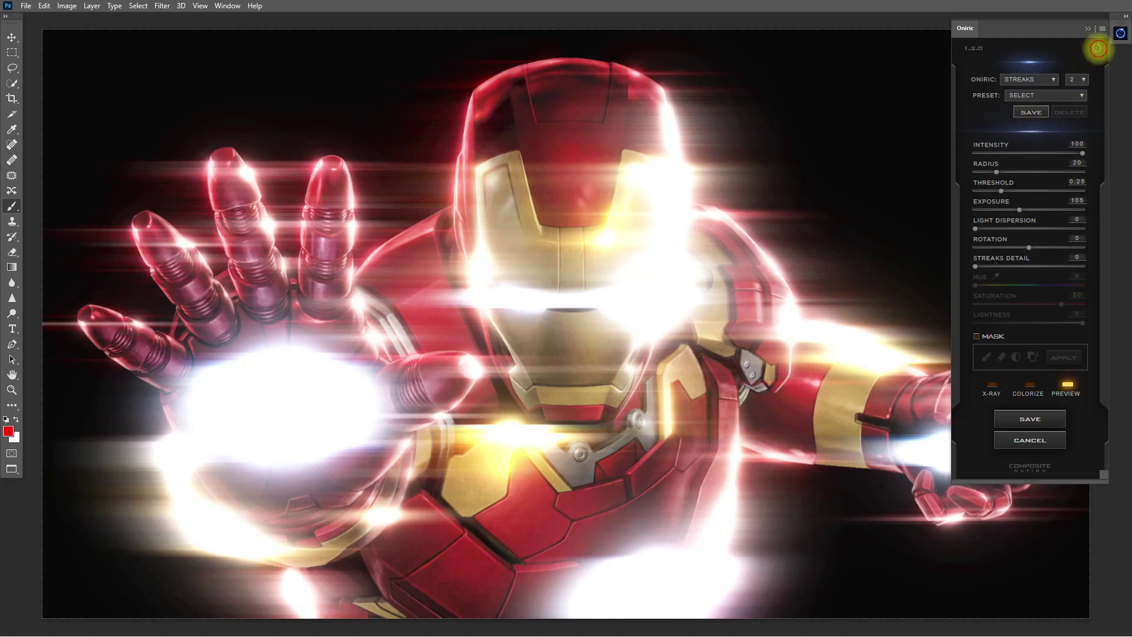
{"action": "left_click", "coordinate": [1096, 48]}
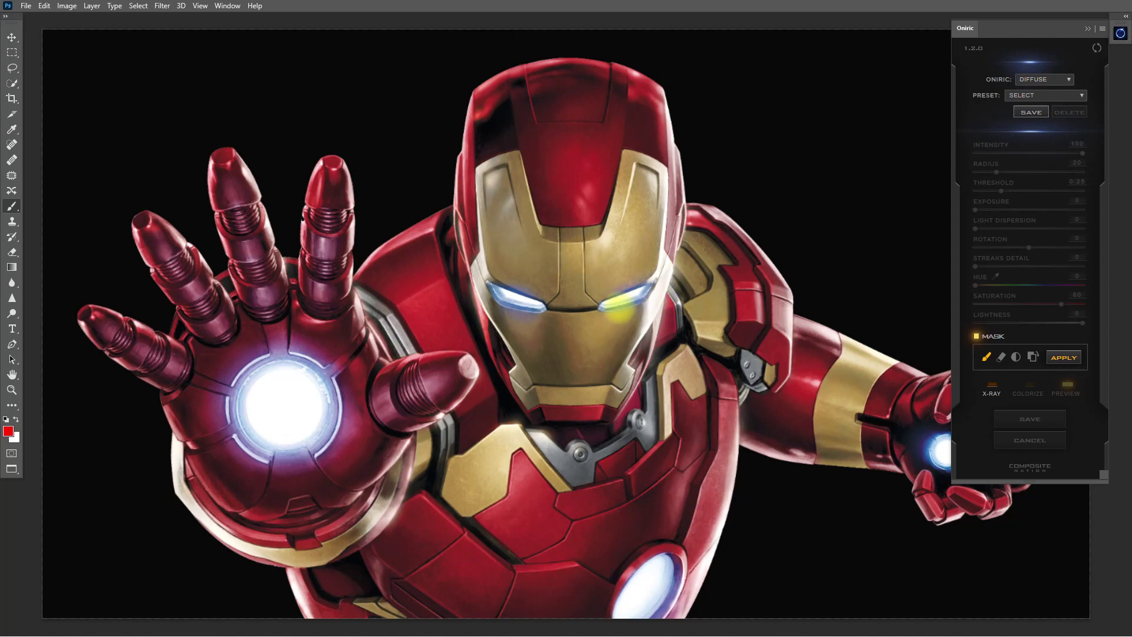
Paint the Oniric mask over Iron Man's eye slits and chest light, then apply it.
{"action": "left_click_drag", "start_coordinate": [635, 288], "coordinate": [514, 298]}
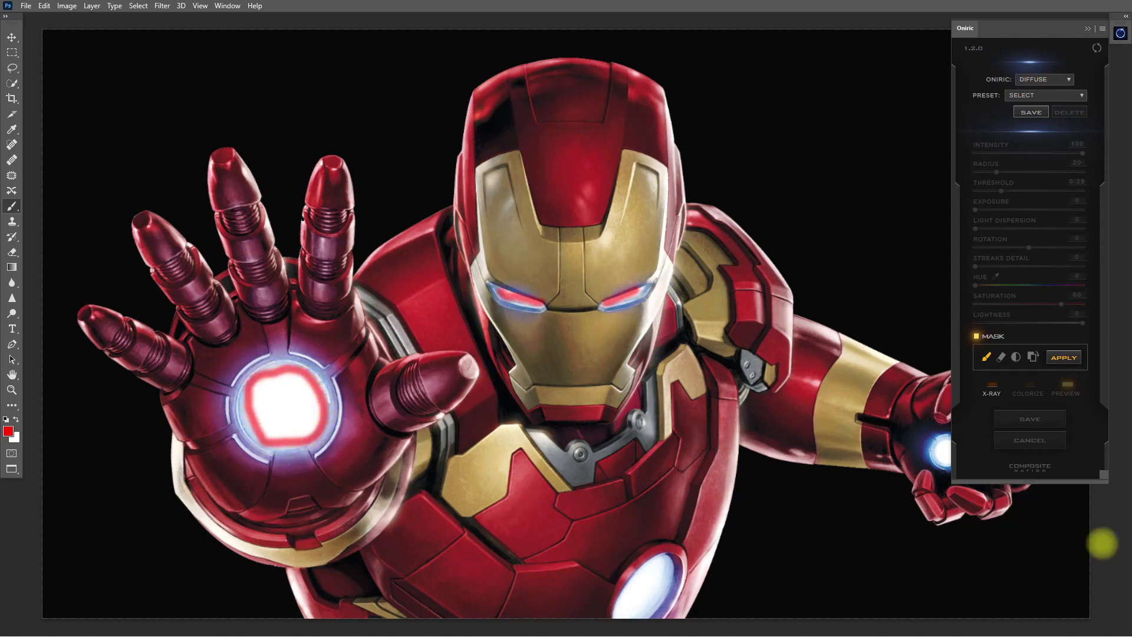
{"action": "scroll", "coordinate": [882, 512], "scroll_direction": "right", "scroll_amount": 2}
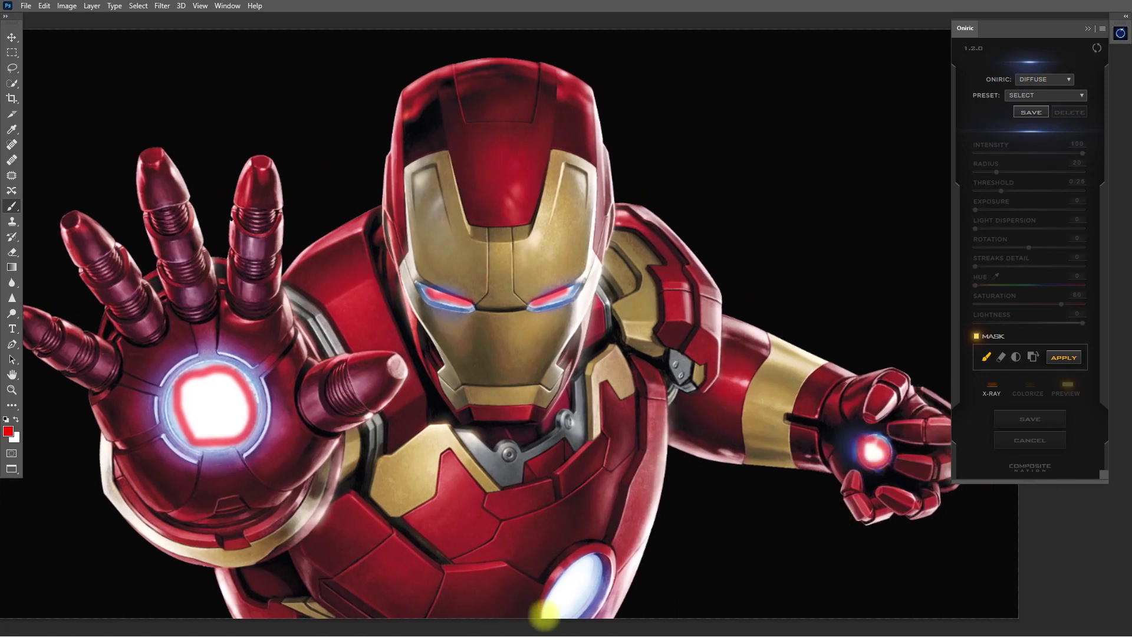
{"action": "mouse_move", "coordinate": [543, 619]}
{"action": "left_mouse_down"}
{"action": "mouse_move", "coordinate": [563, 578]}
{"action": "mouse_move", "coordinate": [585, 567]}
{"action": "mouse_move", "coordinate": [557, 619]}
{"action": "left_mouse_up"}
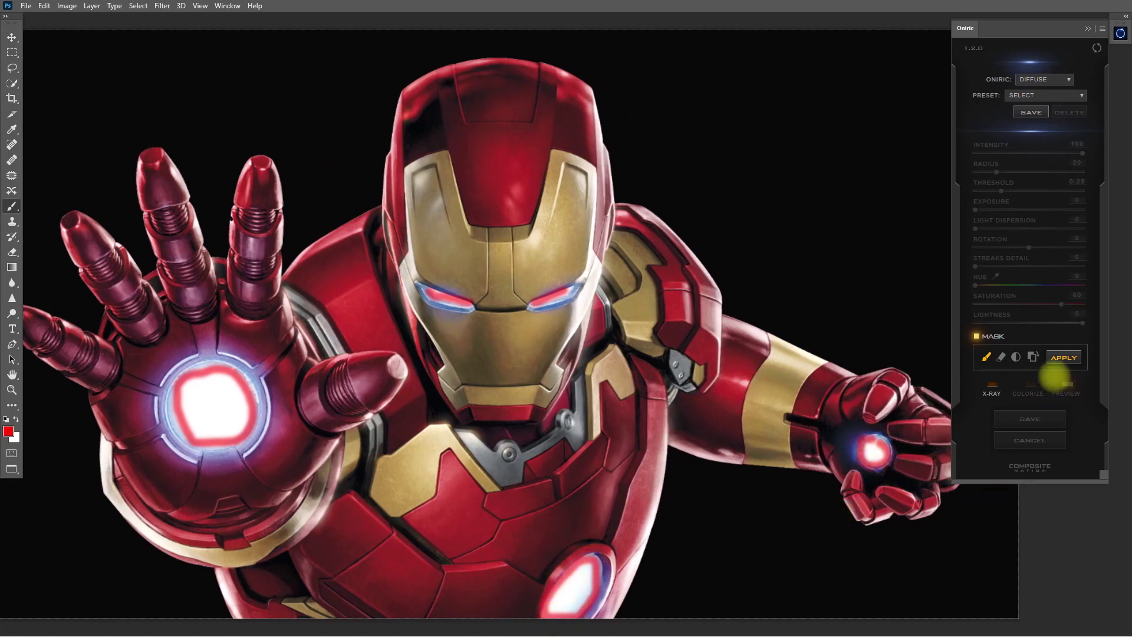
{"action": "left_click", "coordinate": [1063, 358]}
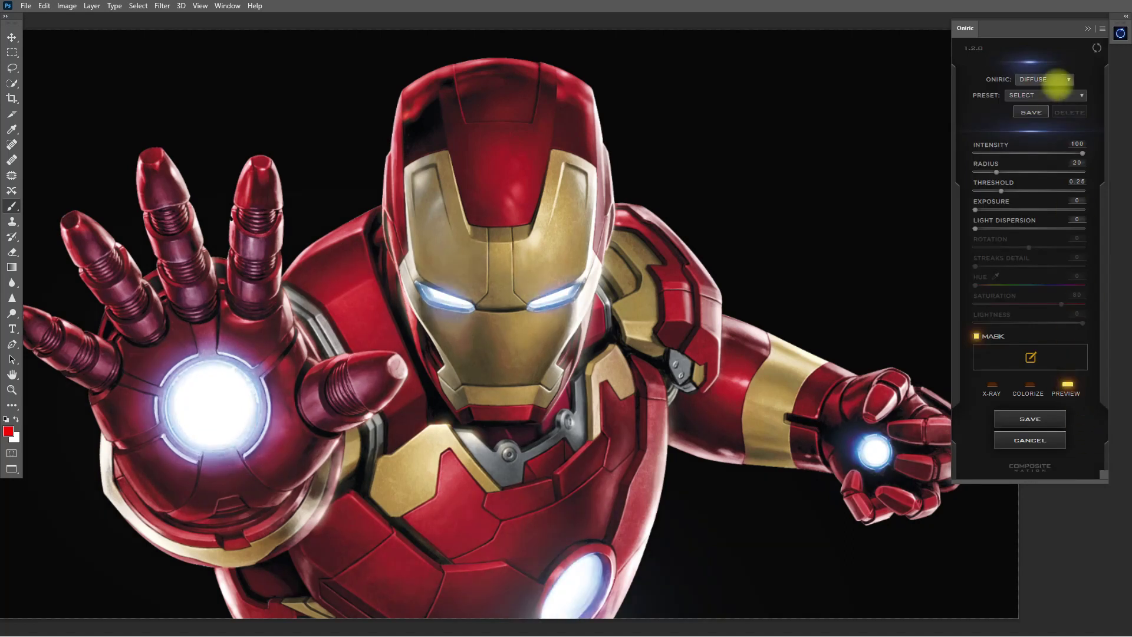
Set the masked glow to Streaks at Exposure 60 and save it as layer 'Oniric_Element - Ironman'.
{"action": "left_click", "coordinate": [1041, 97]}
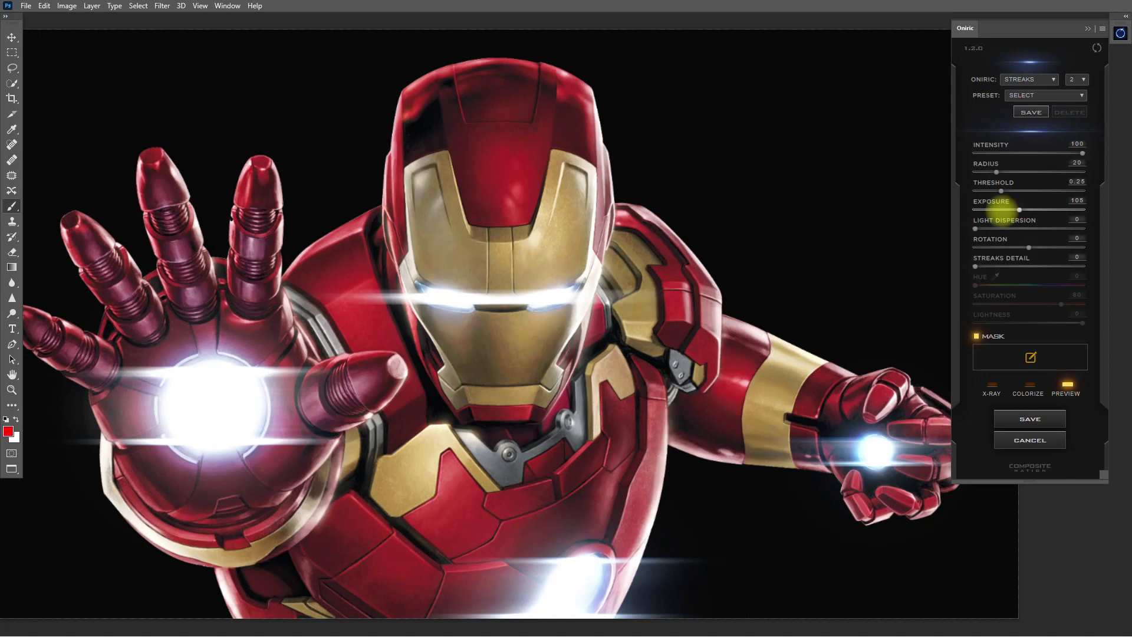
{"action": "left_click", "coordinate": [1001, 211]}
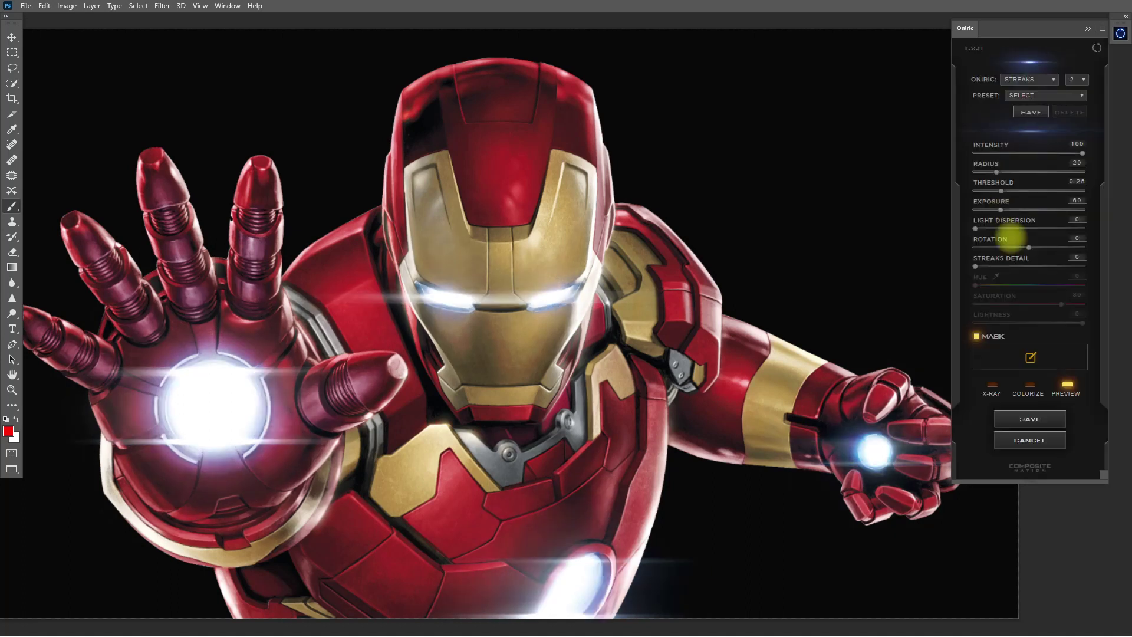
{"action": "left_click", "coordinate": [1064, 384]}
{"action": "left_click", "coordinate": [1072, 384]}
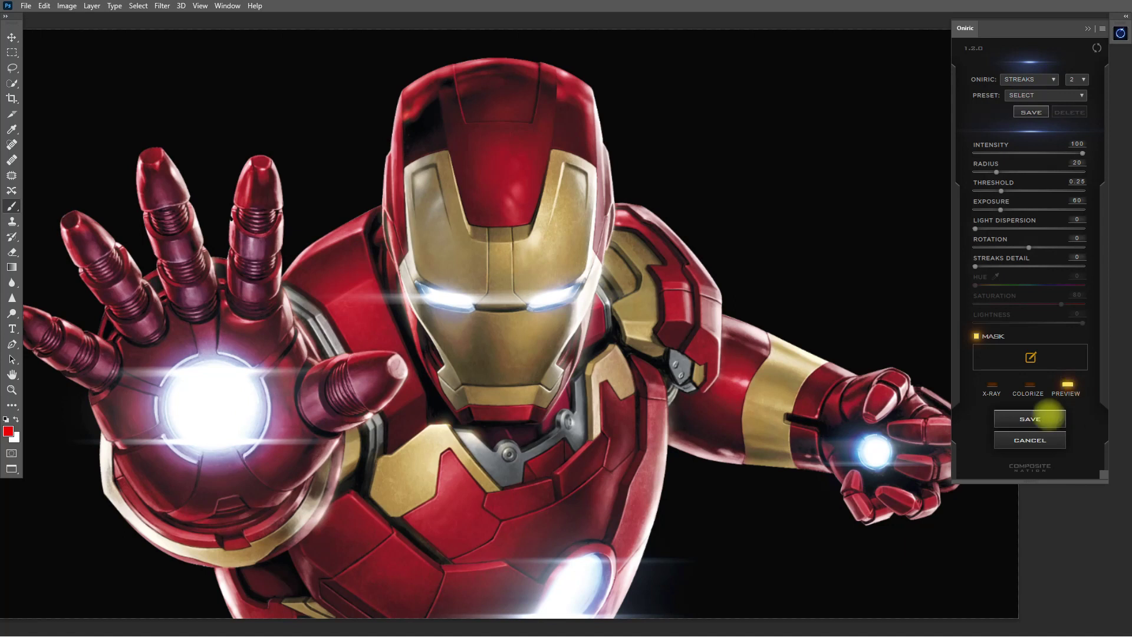
{"action": "left_click", "coordinate": [1042, 417]}
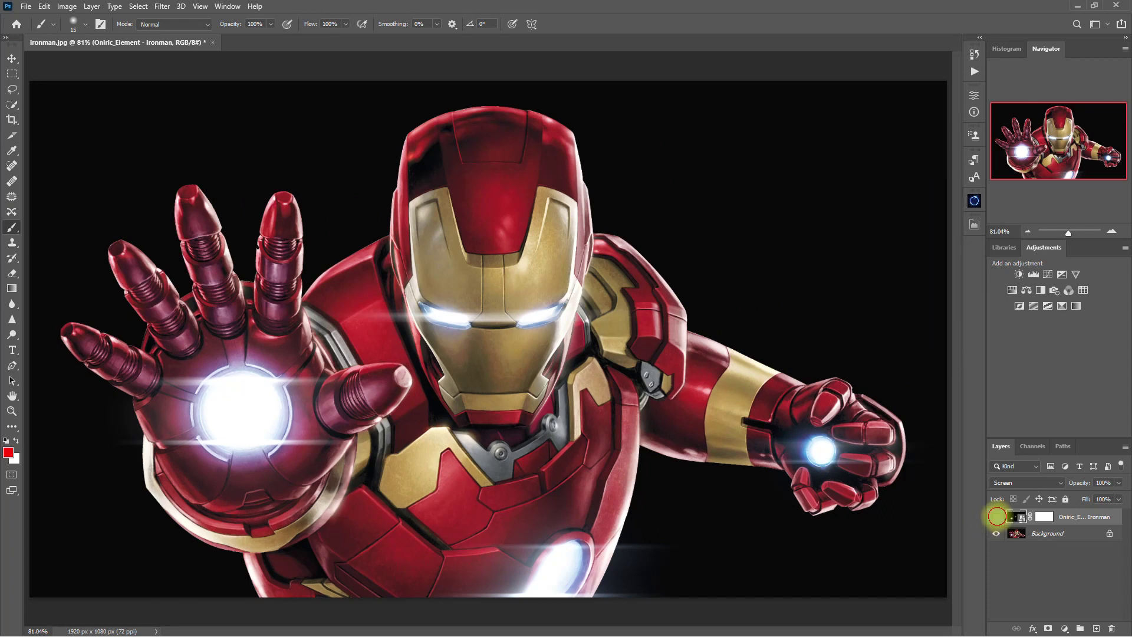
Toggle the Oniric glow layer's visibility repeatedly to compare, leaving it visible.
{"action": "left_click", "coordinate": [996, 516]}
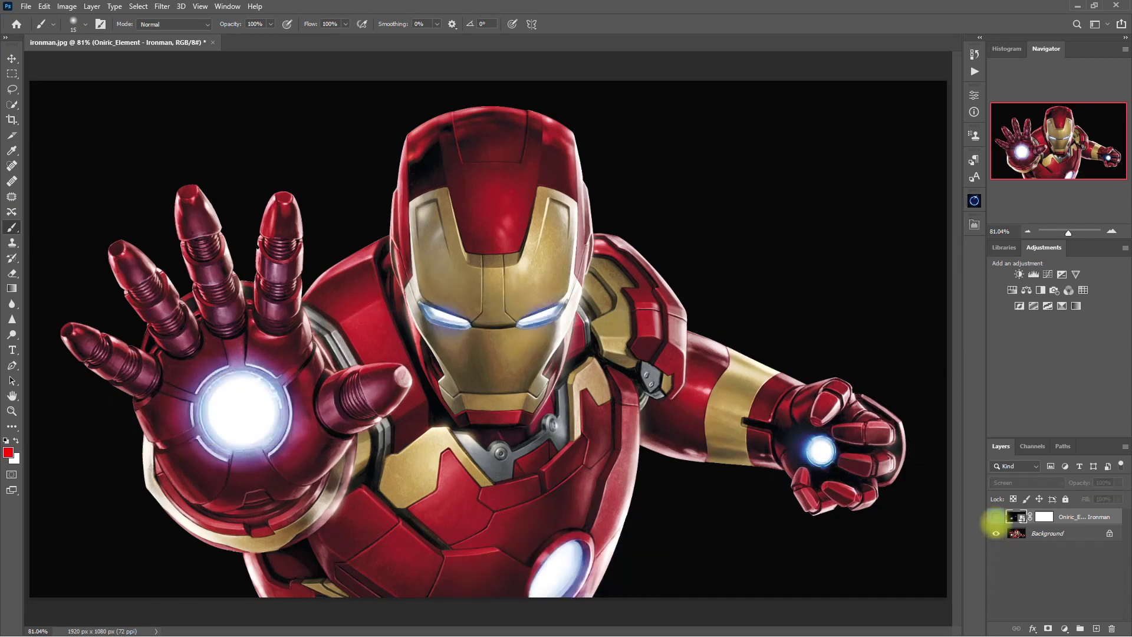
{"action": "left_click", "coordinate": [996, 516]}
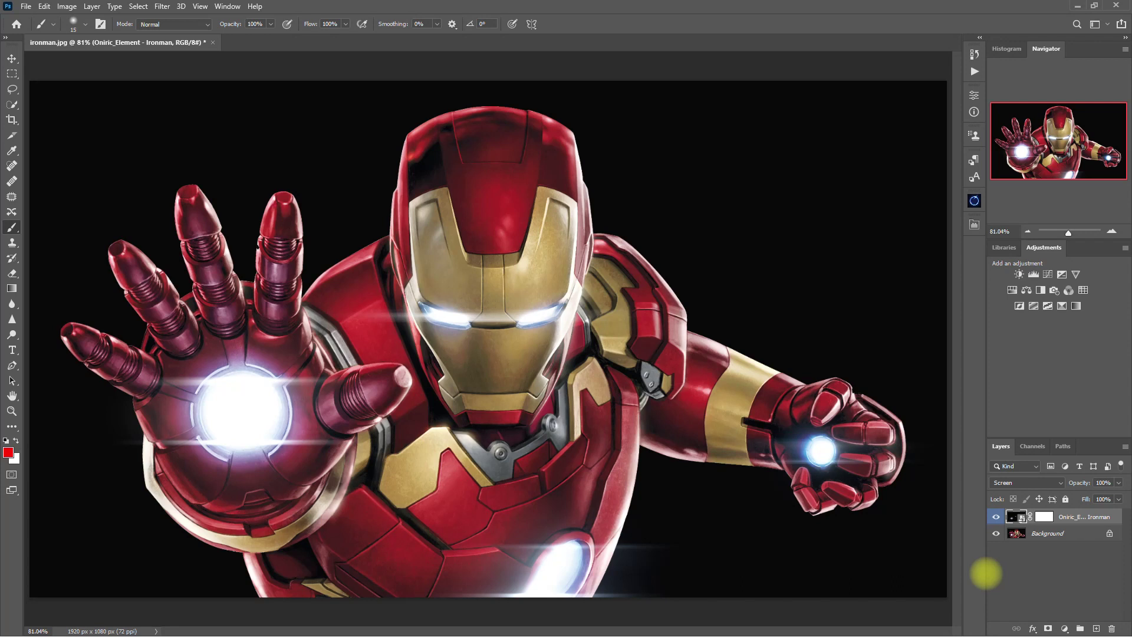
{"action": "key", "text": "ctrl+comma"}
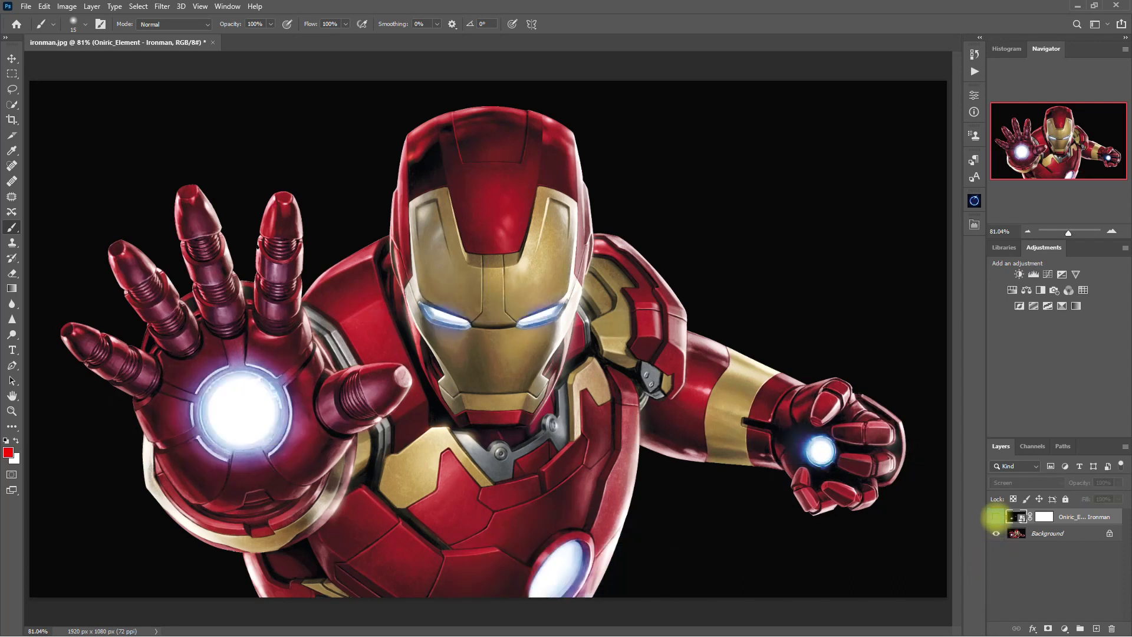
{"action": "left_click", "coordinate": [996, 517]}
{"action": "key", "text": "ctrl+comma"}
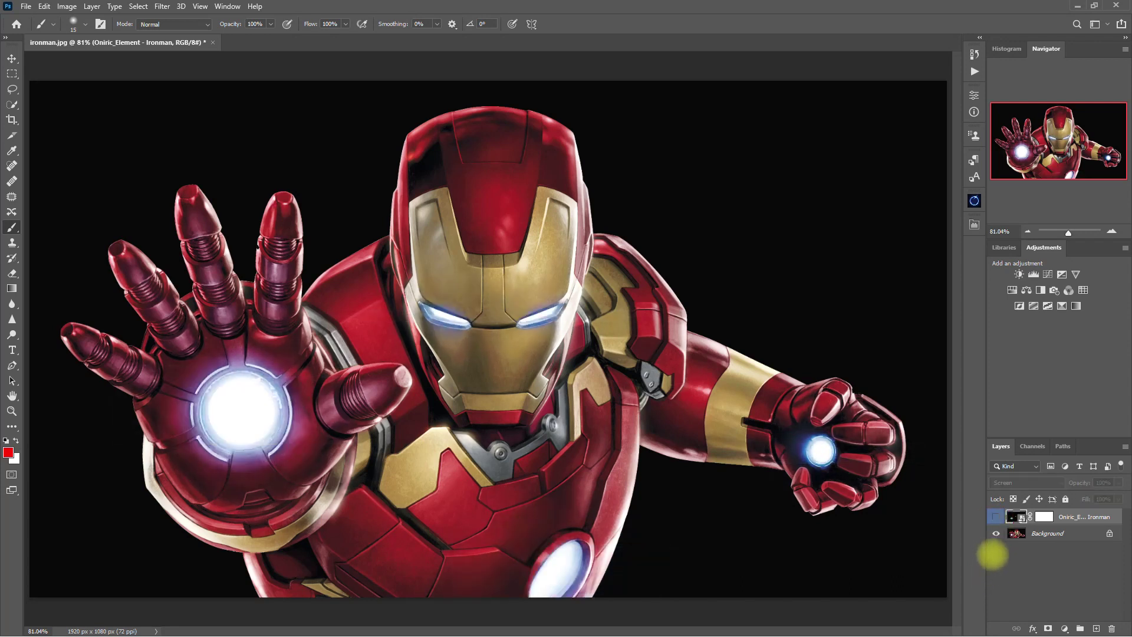
{"action": "left_click", "coordinate": [995, 517]}
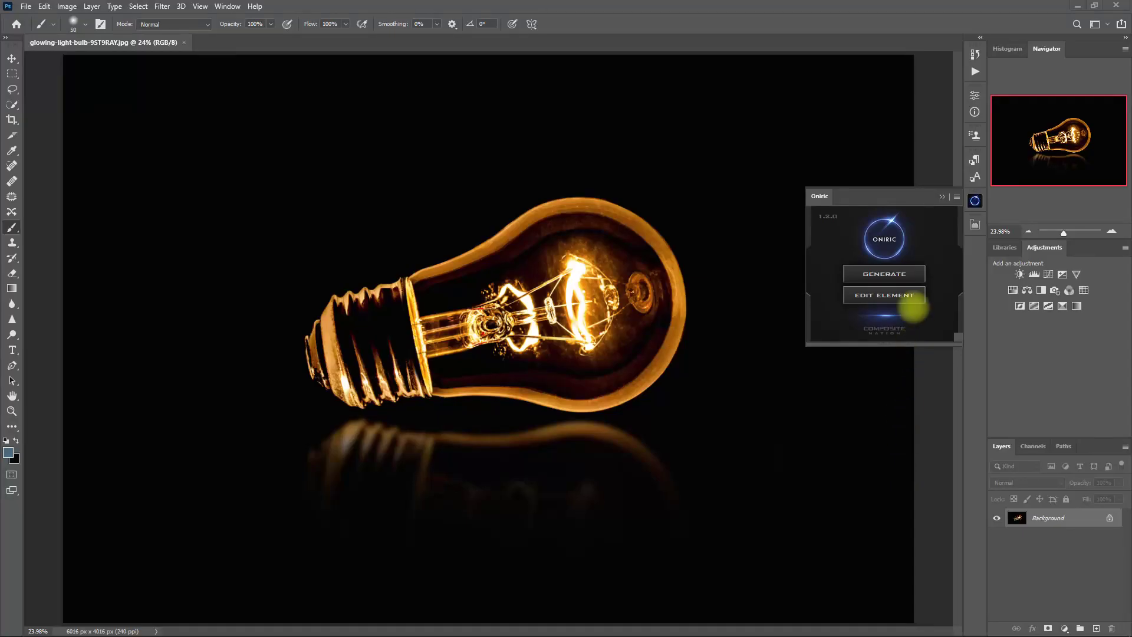
Generate a Diffuse glow on the bulb, compare it via preview, and inspect affected areas in X-Ray.
{"action": "left_click", "coordinate": [913, 275]}
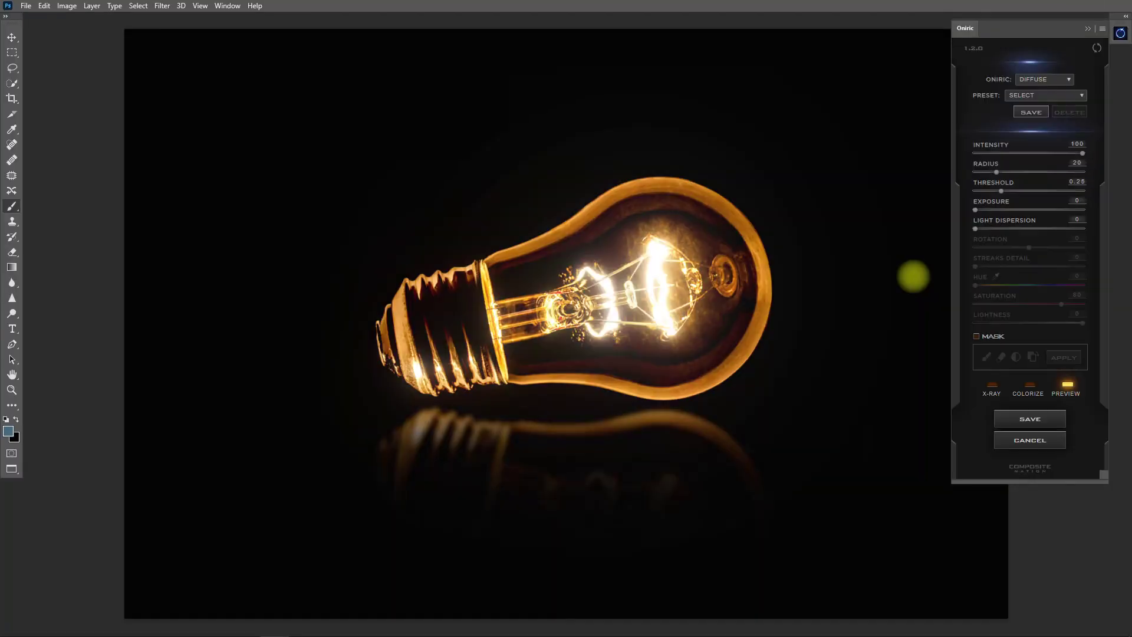
{"action": "left_click", "coordinate": [1065, 386]}
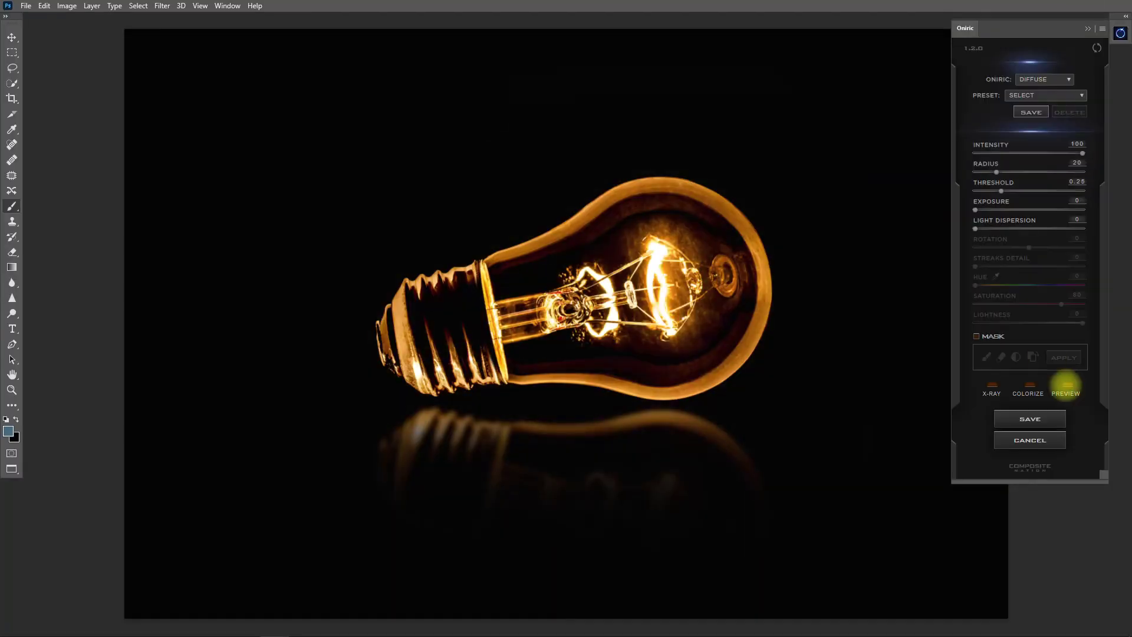
{"action": "left_click", "coordinate": [1066, 384]}
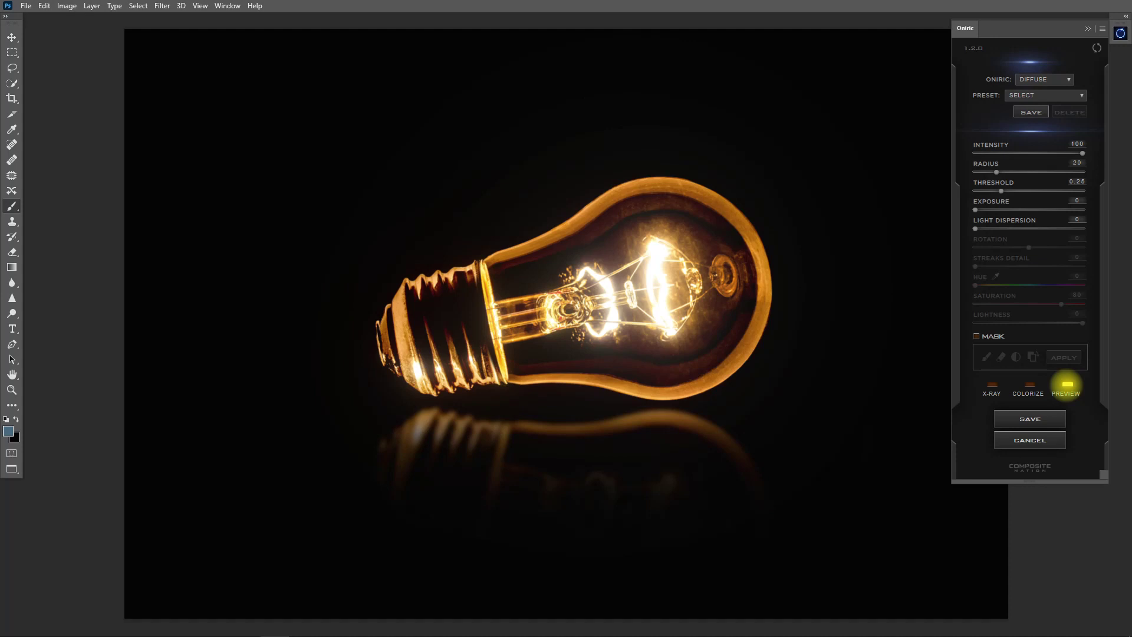
{"action": "left_click", "coordinate": [1066, 384]}
{"action": "left_click", "coordinate": [1066, 384]}
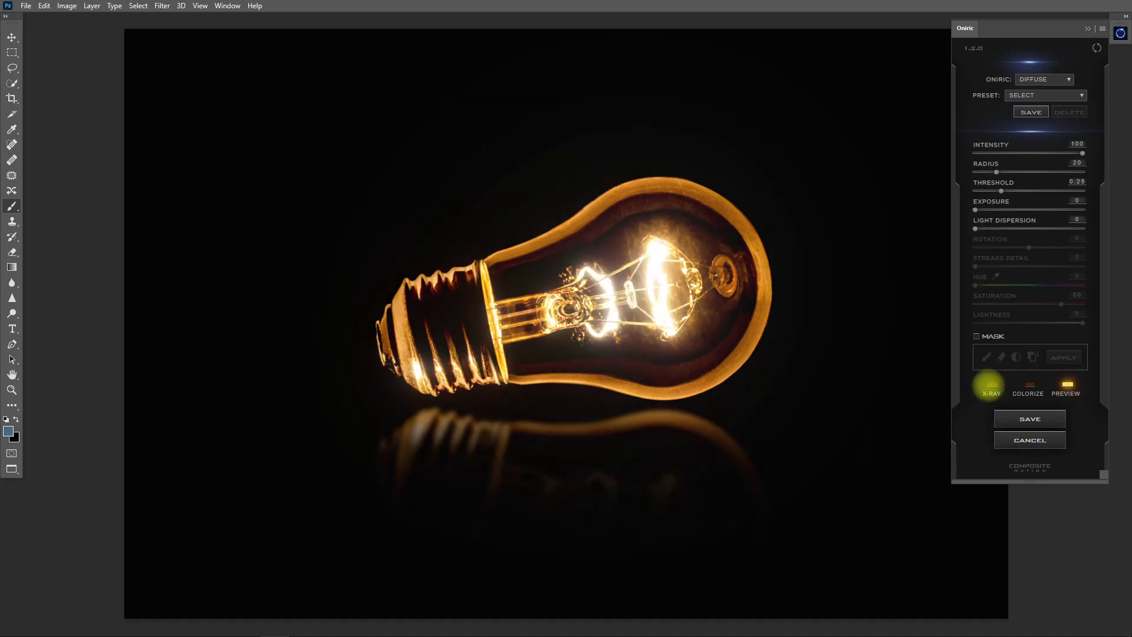
{"action": "left_click", "coordinate": [991, 384]}
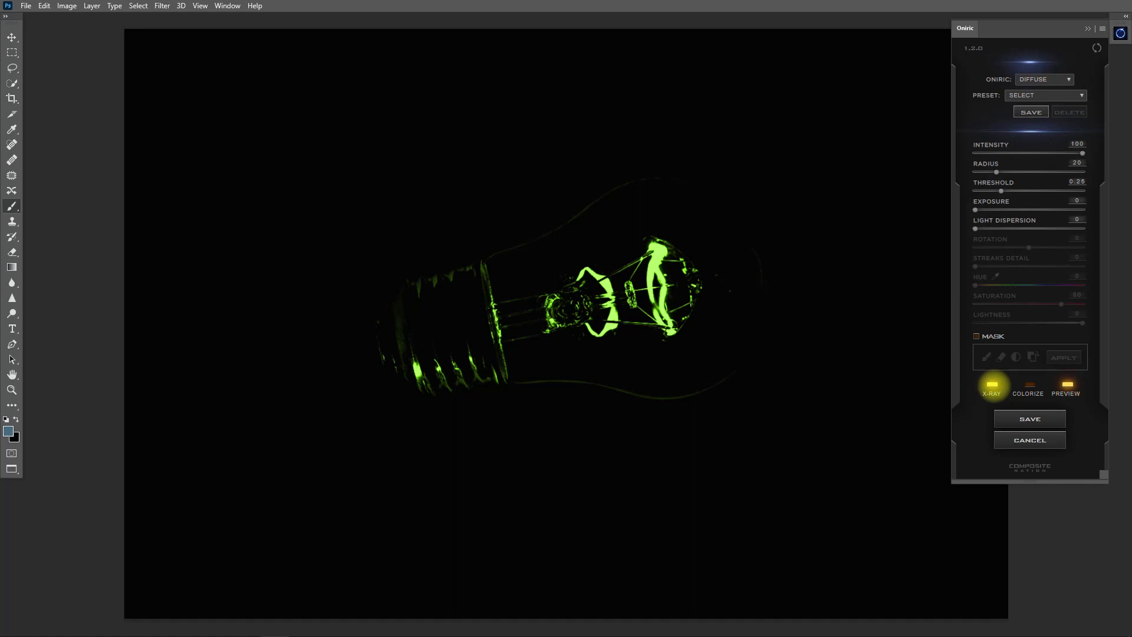
{"action": "left_click", "coordinate": [992, 386]}
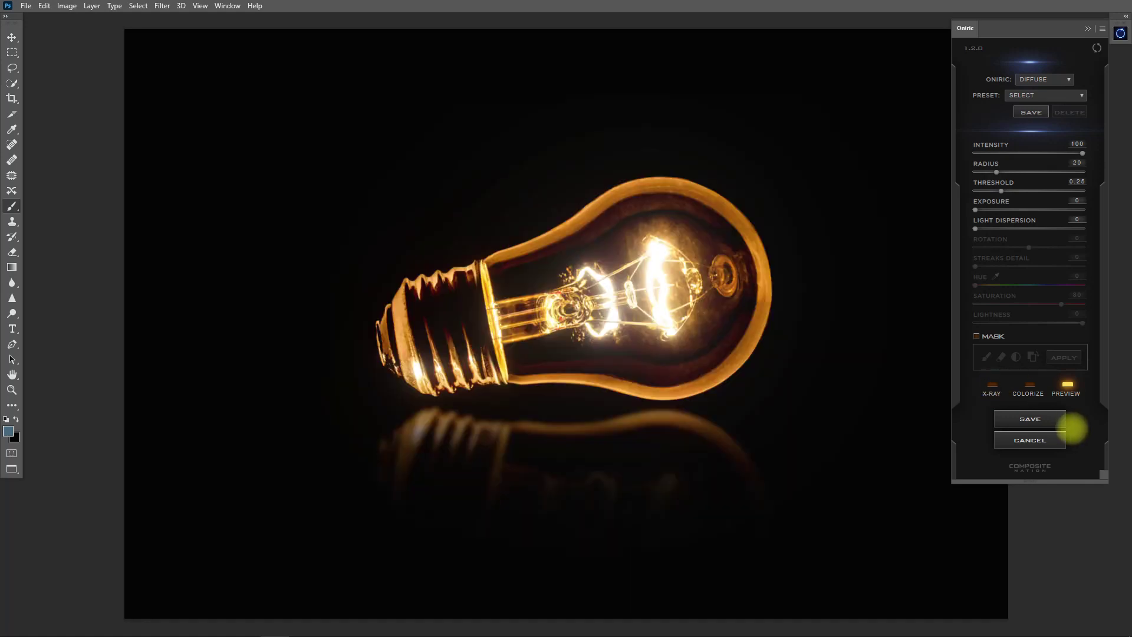
Switch the bulb glow to Streaks with Streaks Detail 17 and Radius 5.0.
{"action": "left_click", "coordinate": [1047, 79]}
{"action": "left_click", "coordinate": [1058, 94]}
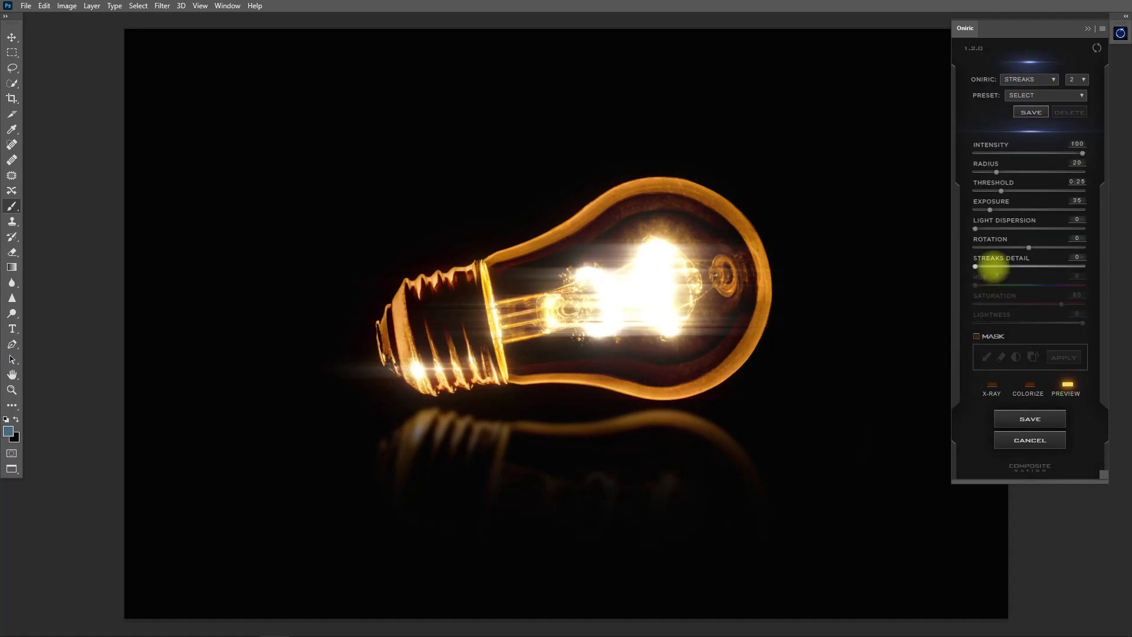
{"action": "left_click", "coordinate": [994, 267]}
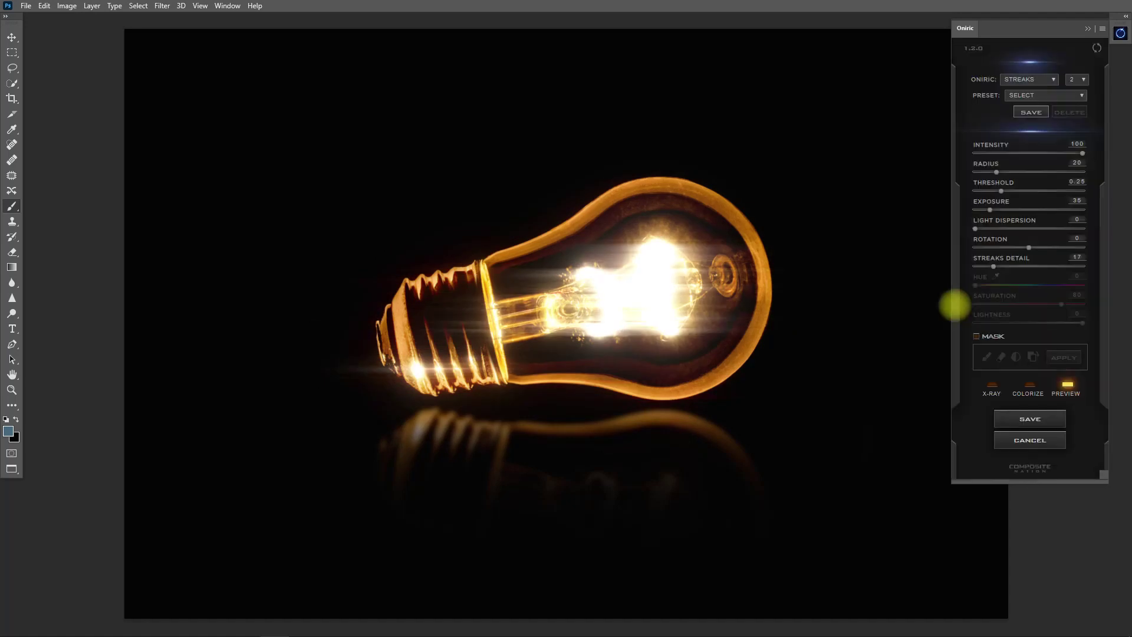
{"action": "left_click", "coordinate": [982, 172]}
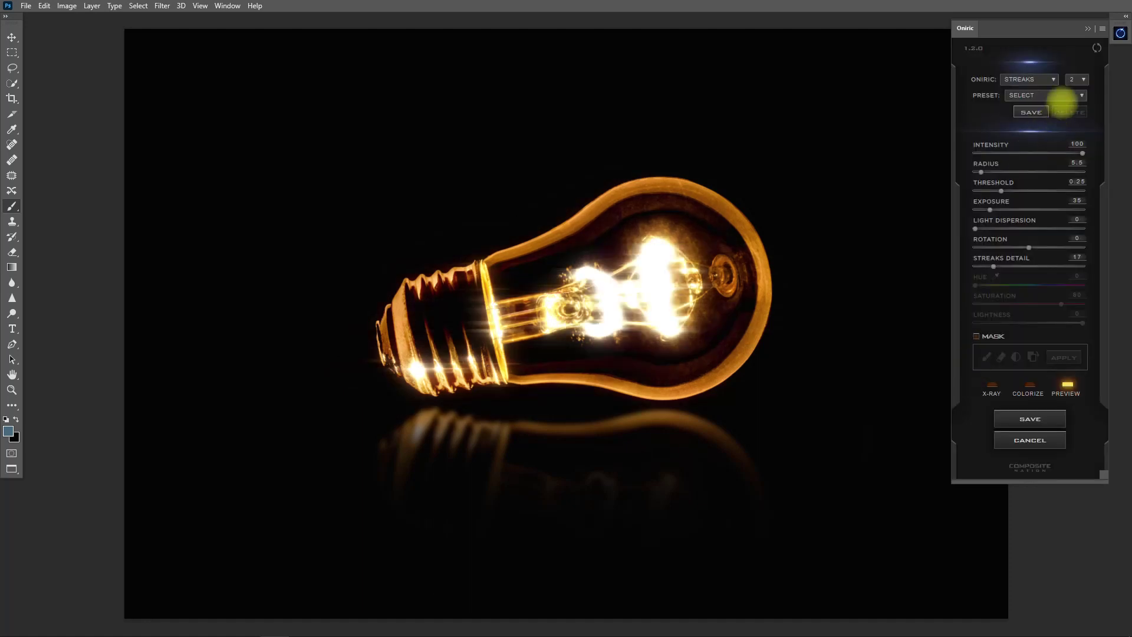
Compare the streaks, then reset to the default Diffuse glow and save it as 'Oniric_Element - bulb'.
{"action": "left_click", "coordinate": [1067, 384]}
{"action": "left_click", "coordinate": [1066, 384]}
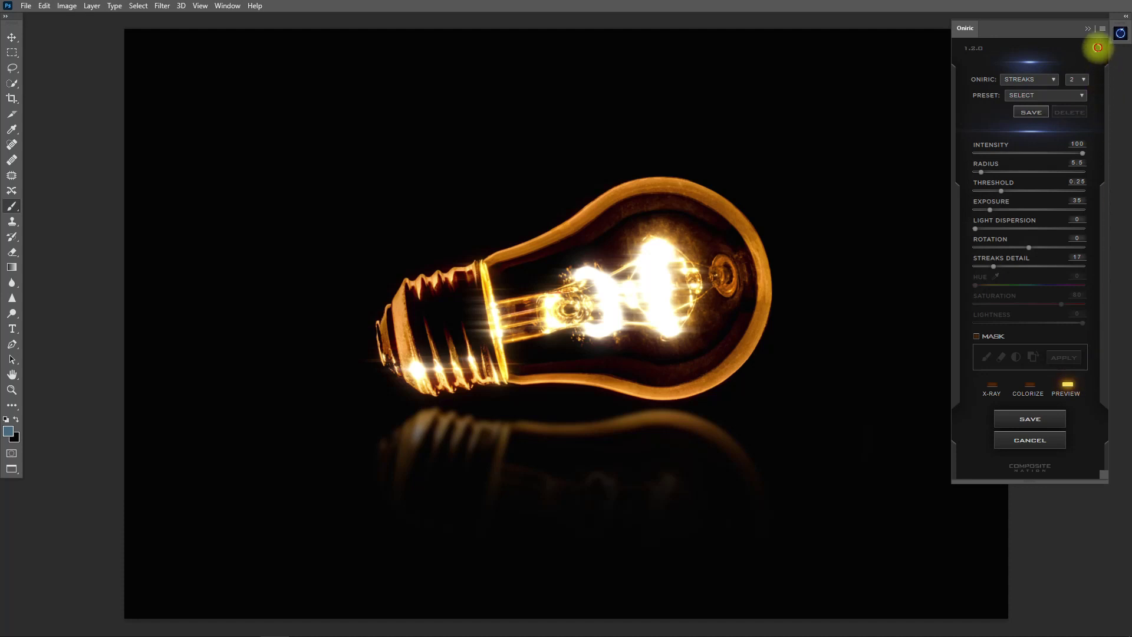
{"action": "left_click", "coordinate": [1097, 47]}
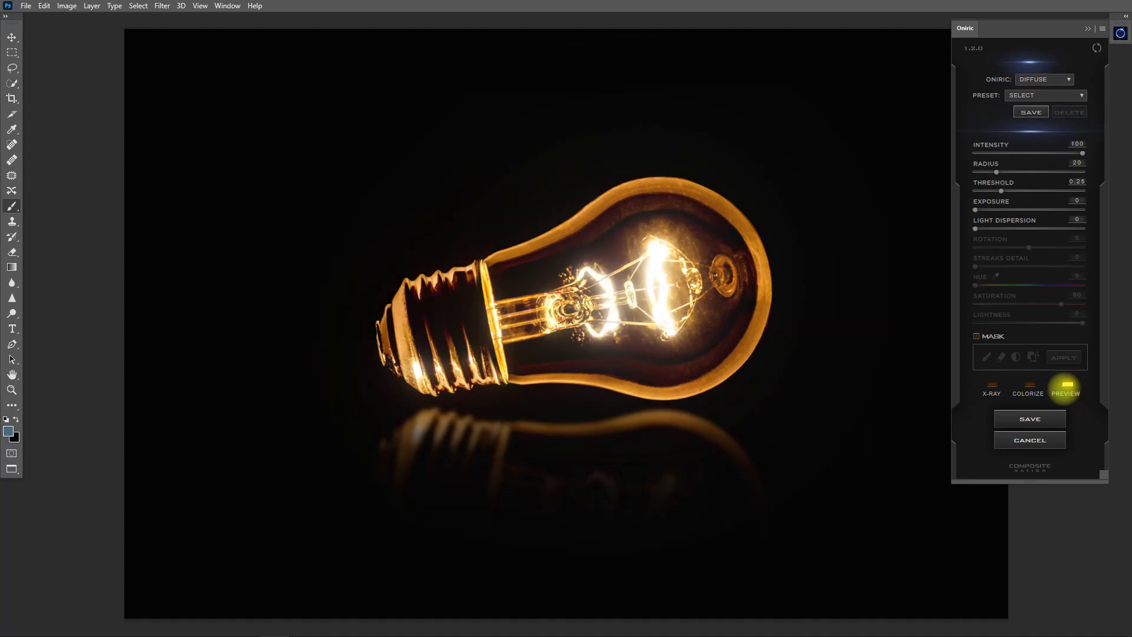
{"action": "left_click", "coordinate": [1064, 390]}
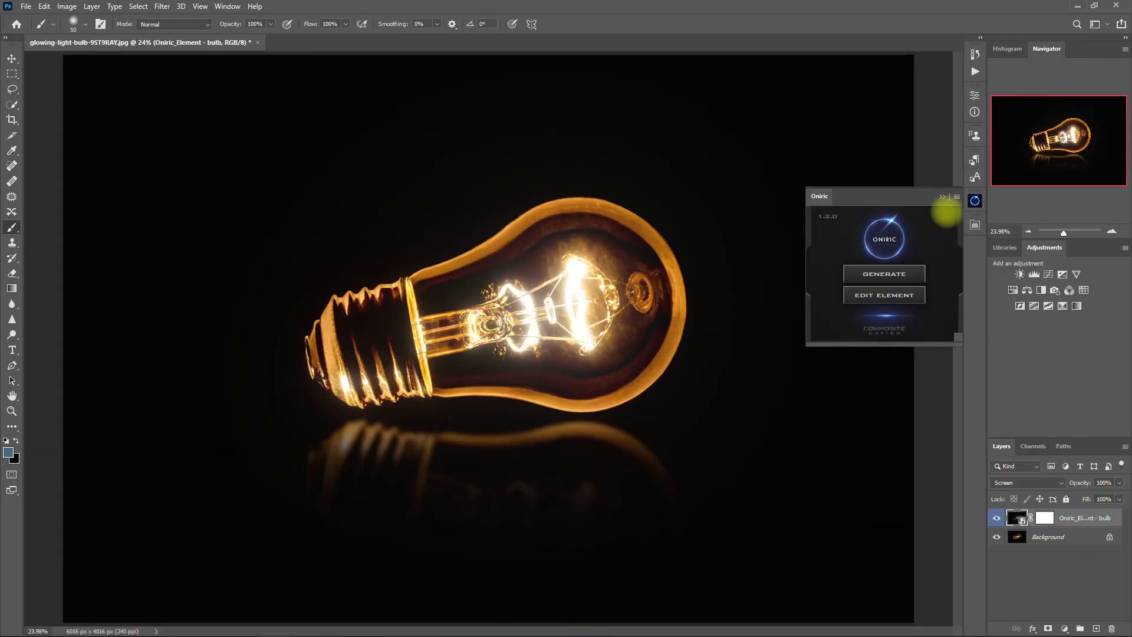